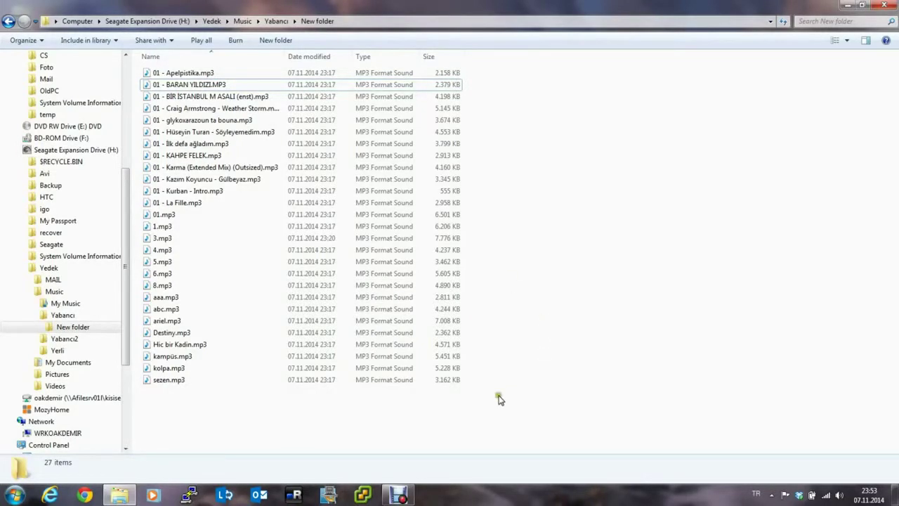
Step: Search the installed programs for "music" and launch MusicBrainz Picard
left_click(465, 410)
mouse_move(164, 274)
key("super")
type("music")
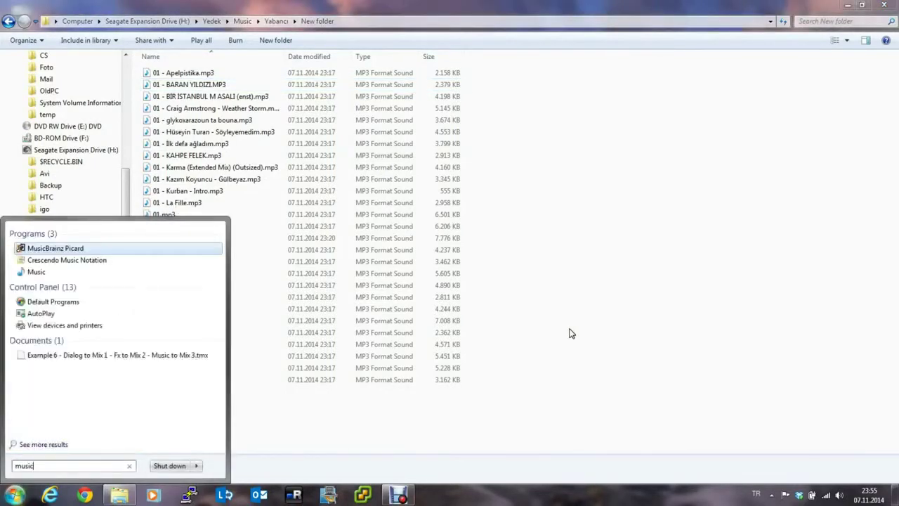
key("Down")
key("Up")
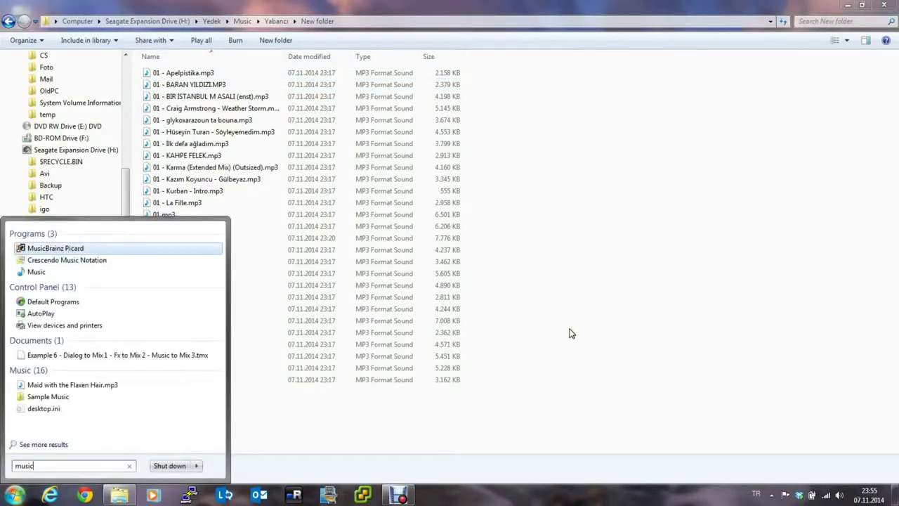
key("Escape")
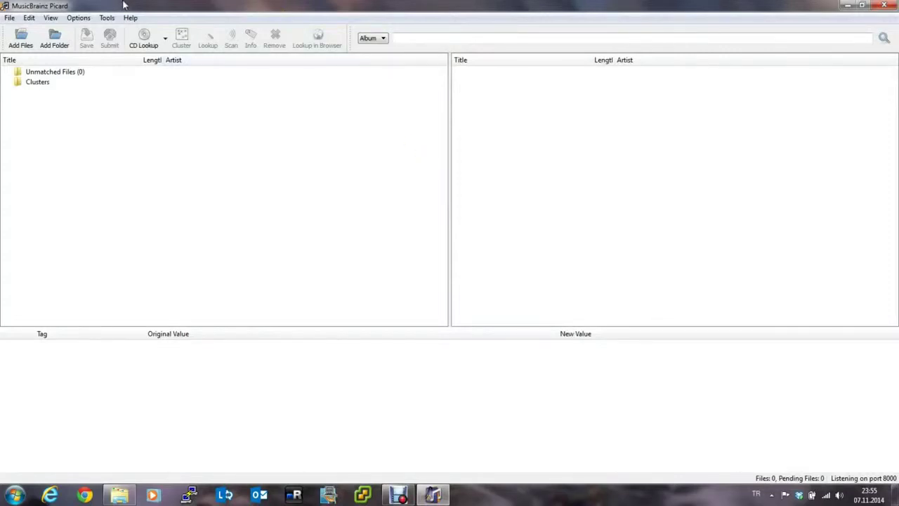
Step: Add the music folder "New folder", located under Yedek > Music > Yabancı, to load its MP3 files
left_click(54, 41)
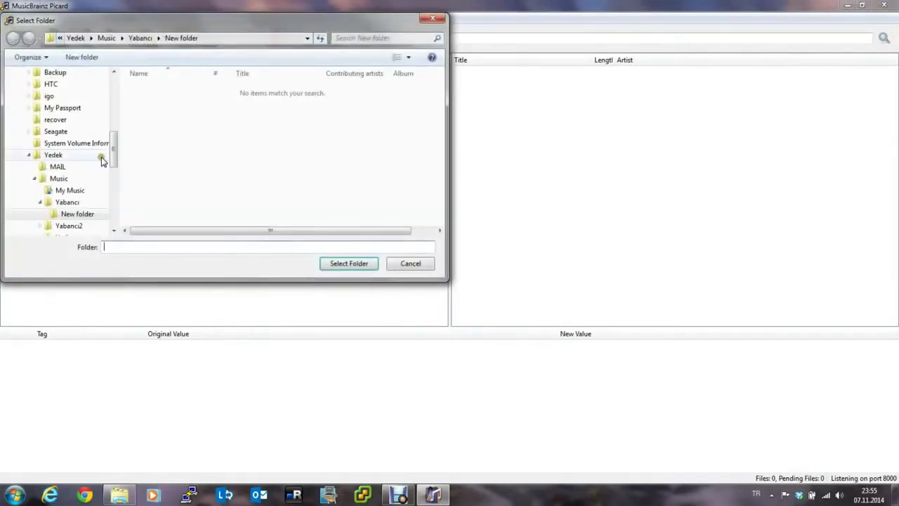
left_click(73, 215)
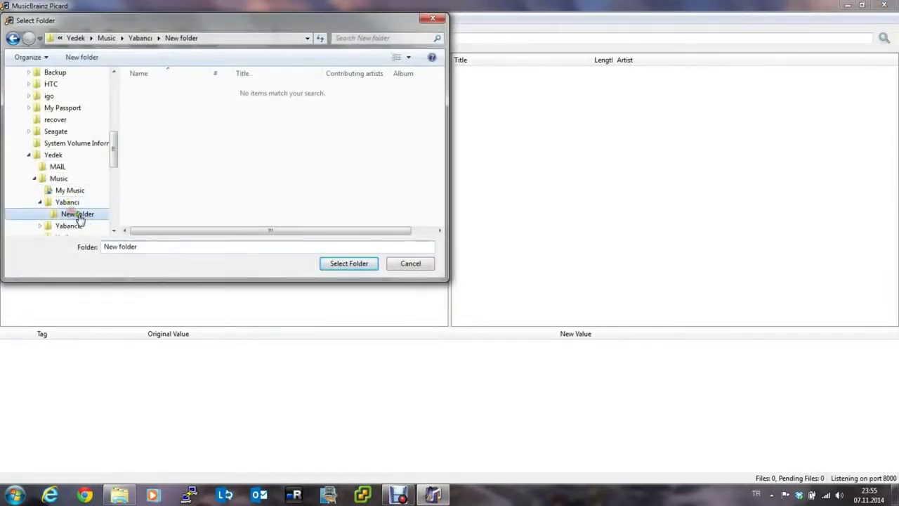
left_click(351, 267)
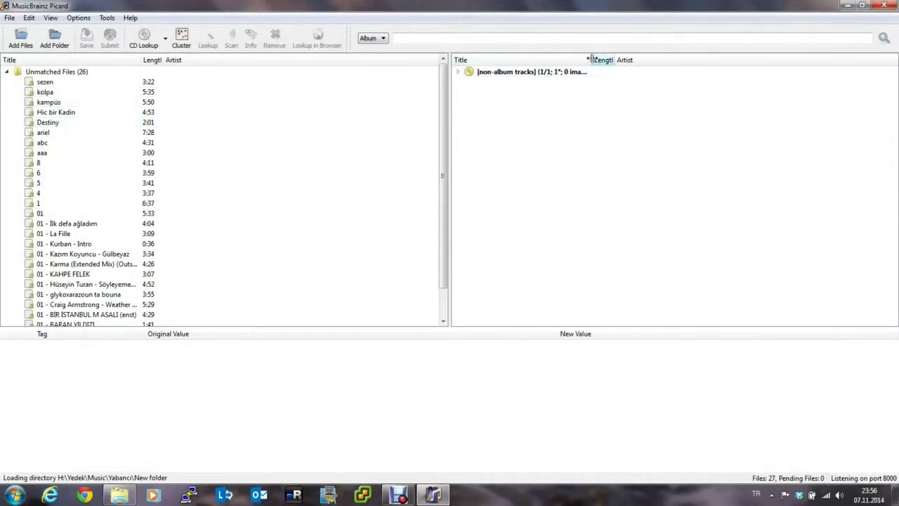
Step: Widen the album list's Title column, expand the non-album tracks and show the tag comparison for Triptico
left_click_drag(591, 60, 608, 60)
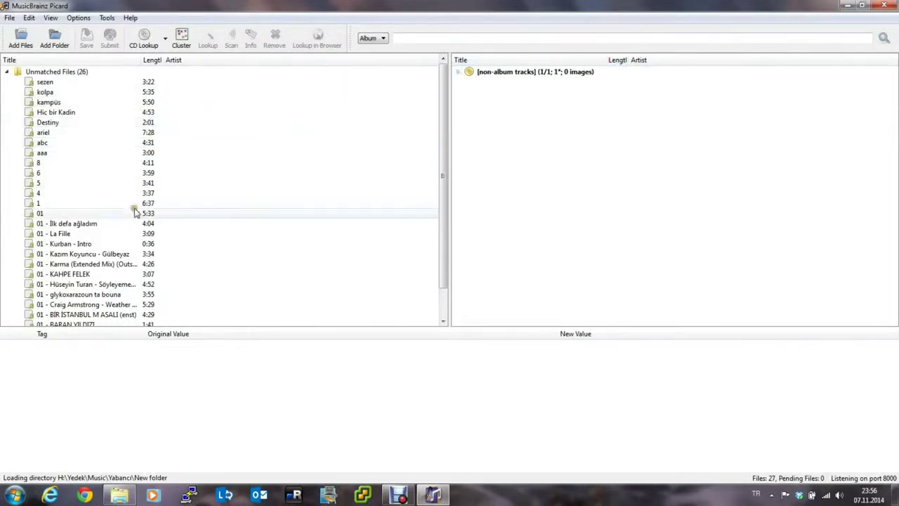
left_click(458, 71)
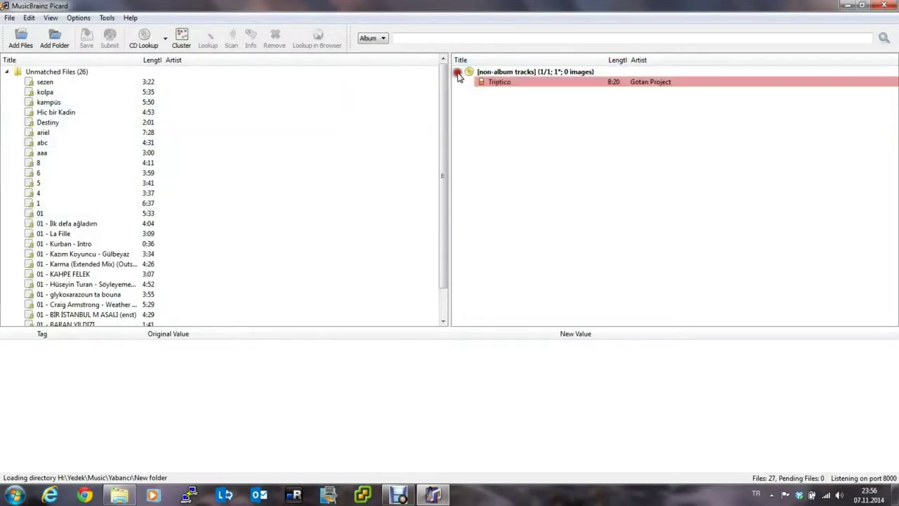
left_click(501, 83)
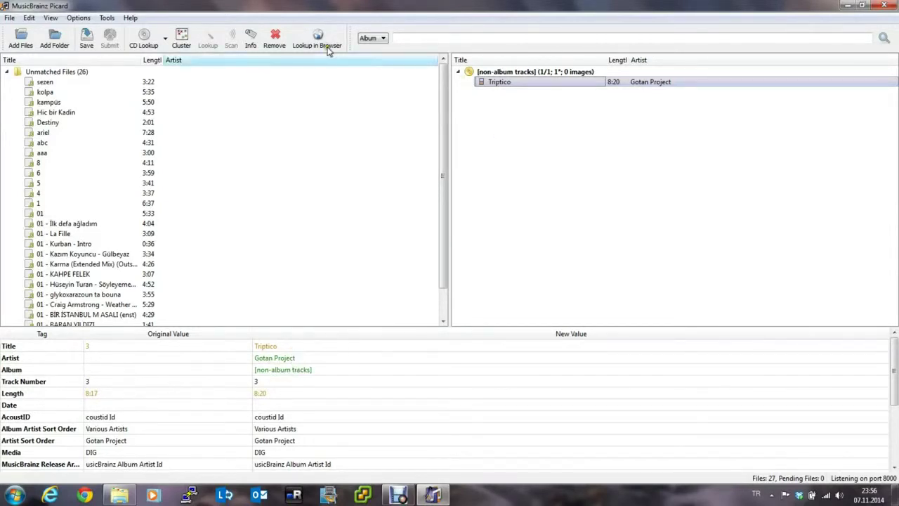
Step: Try to identify the unmatched file sezen with a metadata Lookup, followed by an audio fingerprint Scan
left_click(81, 85)
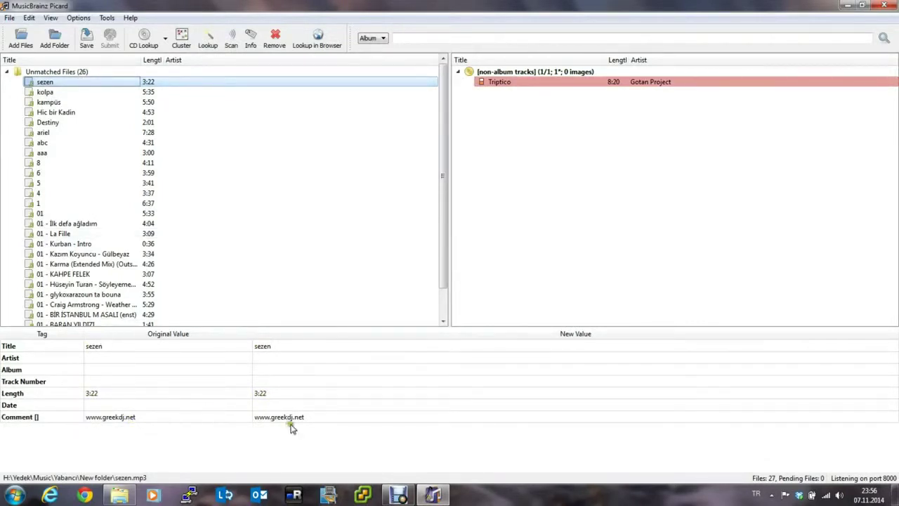
right_click(99, 83)
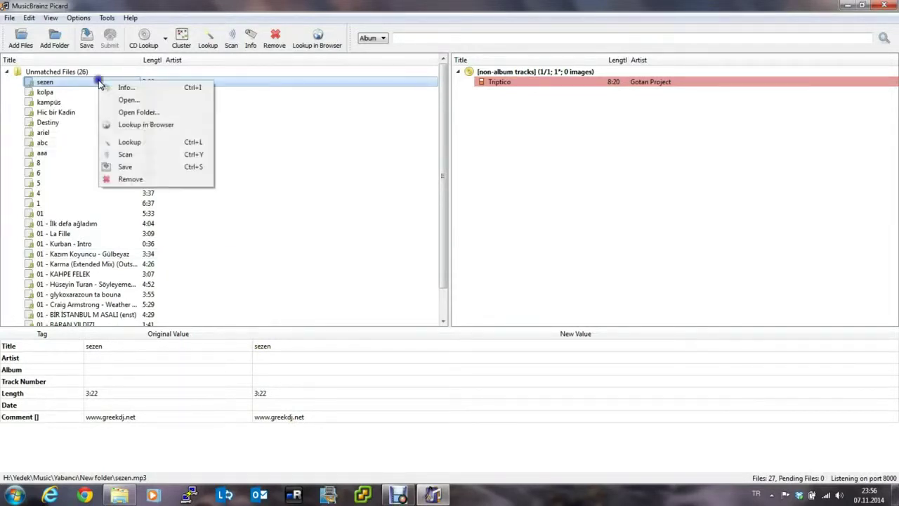
left_click(126, 141)
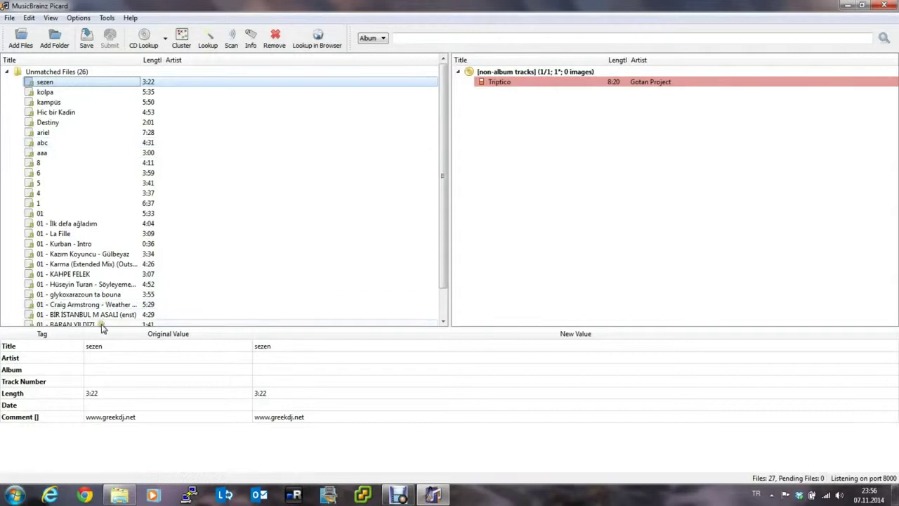
right_click(140, 84)
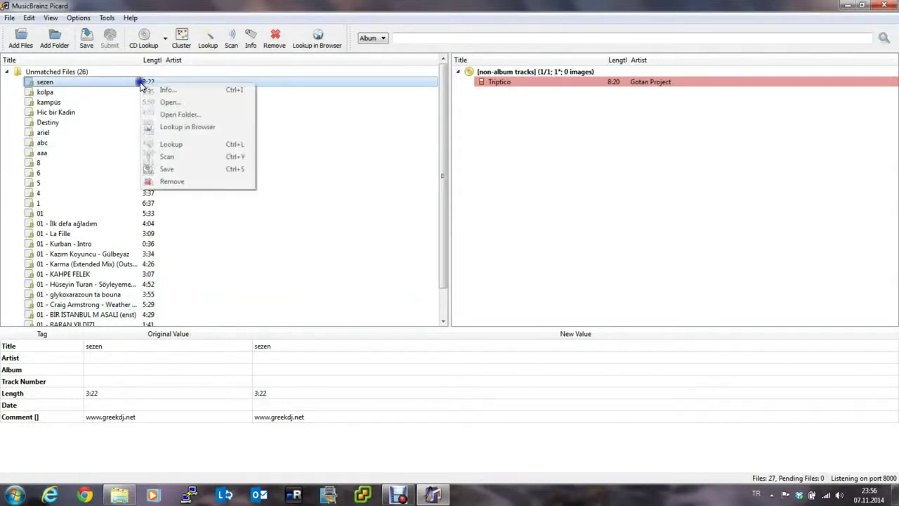
left_click(166, 145)
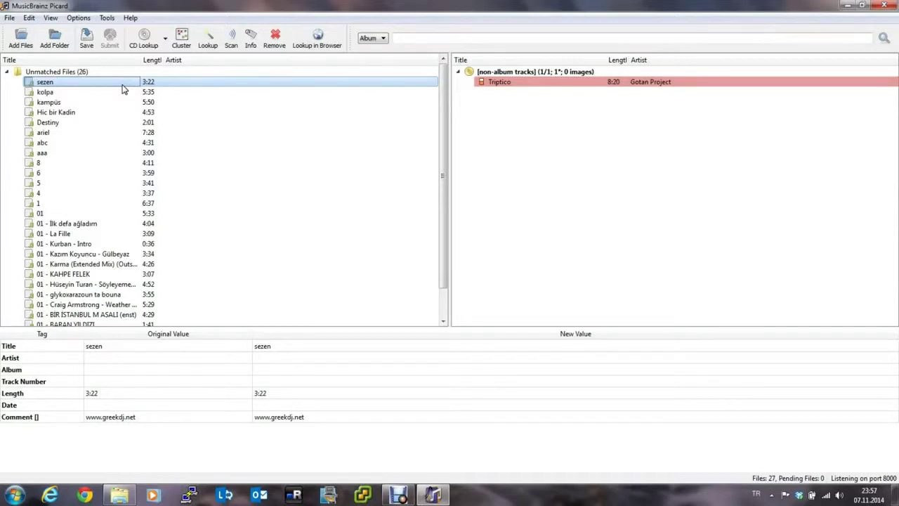
right_click(117, 85)
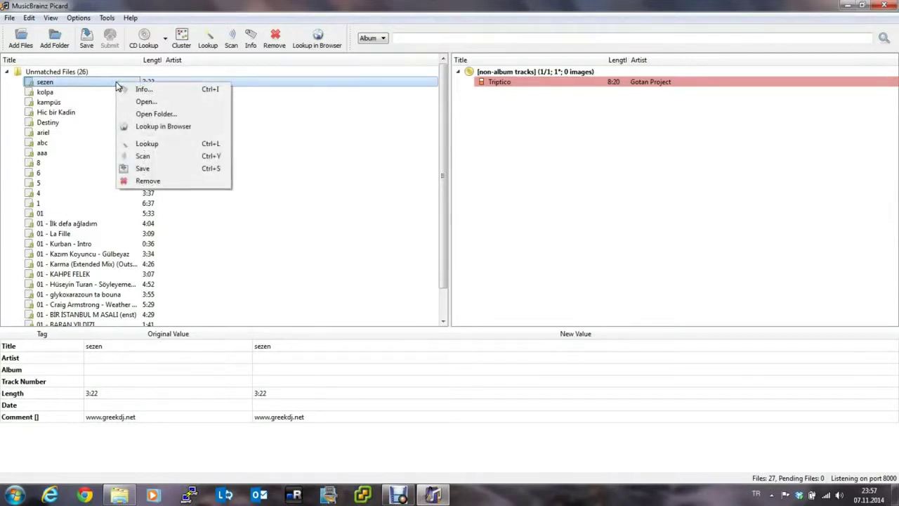
left_click(150, 160)
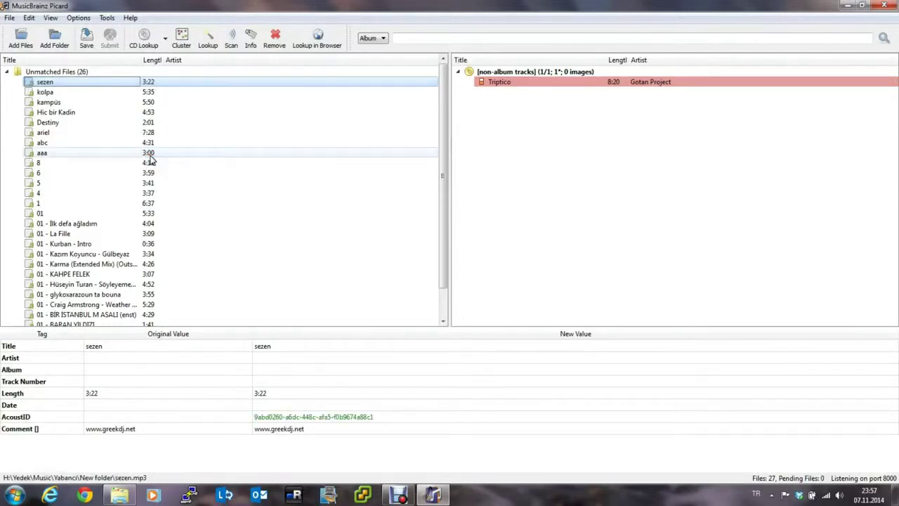
Step: Run a metadata Lookup on the unmatched file kolpa, followed by an audio fingerprint Scan
left_click(147, 93)
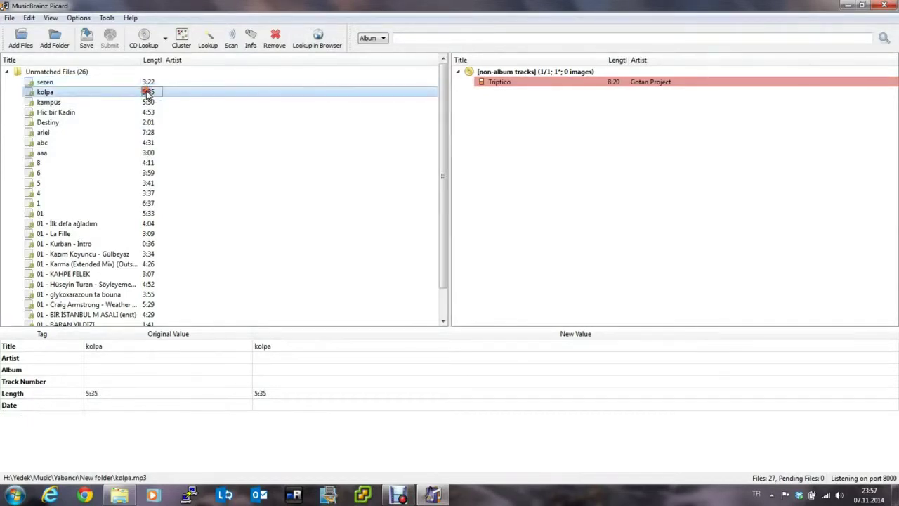
right_click(147, 93)
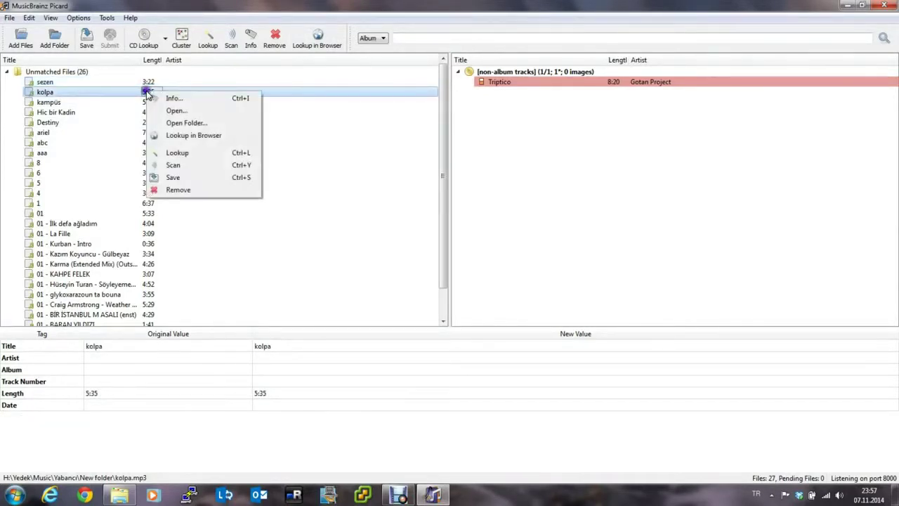
left_click(179, 153)
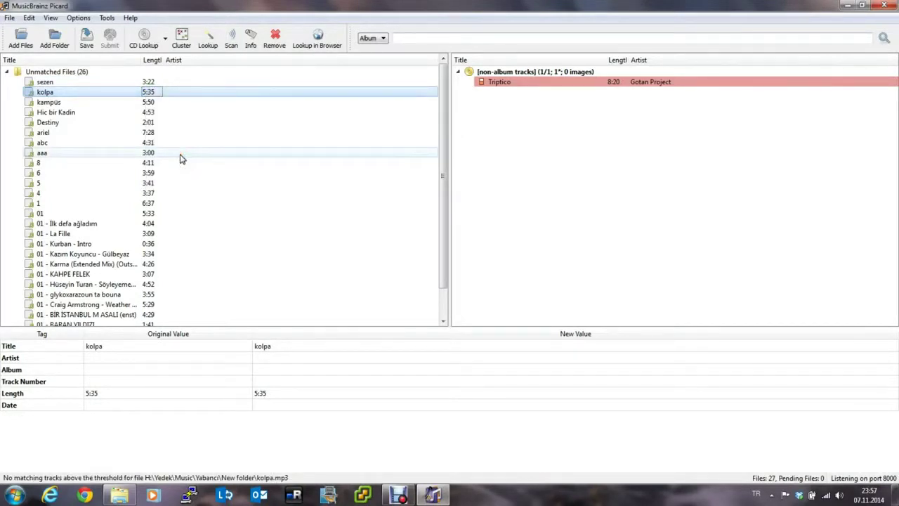
right_click(134, 94)
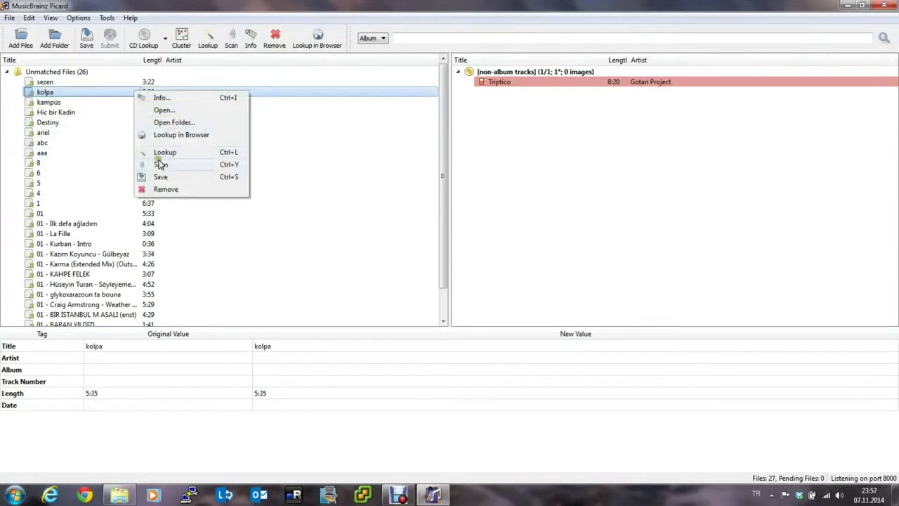
left_click(160, 164)
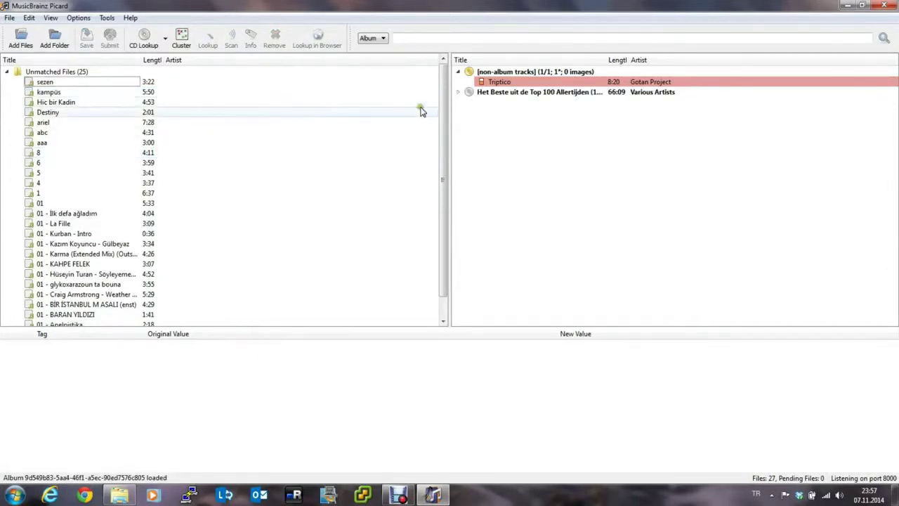
Step: Expand the album Het Beste uit de Top 100 Allertijden and compare the original and new tags of track 06 School
left_click(460, 96)
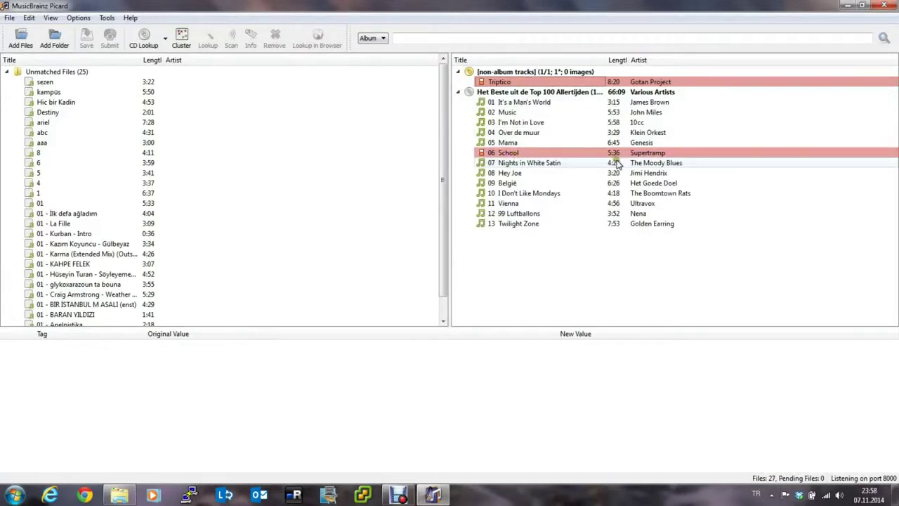
left_click(643, 153)
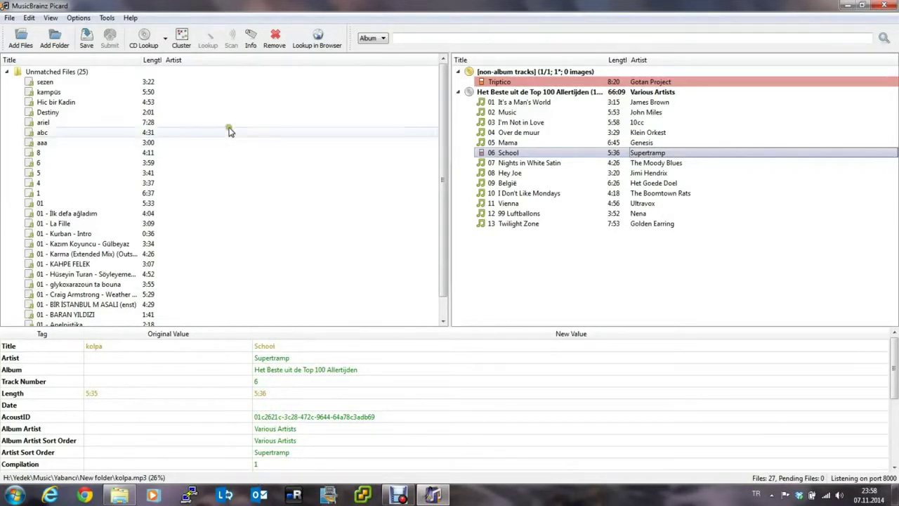
left_click(117, 83)
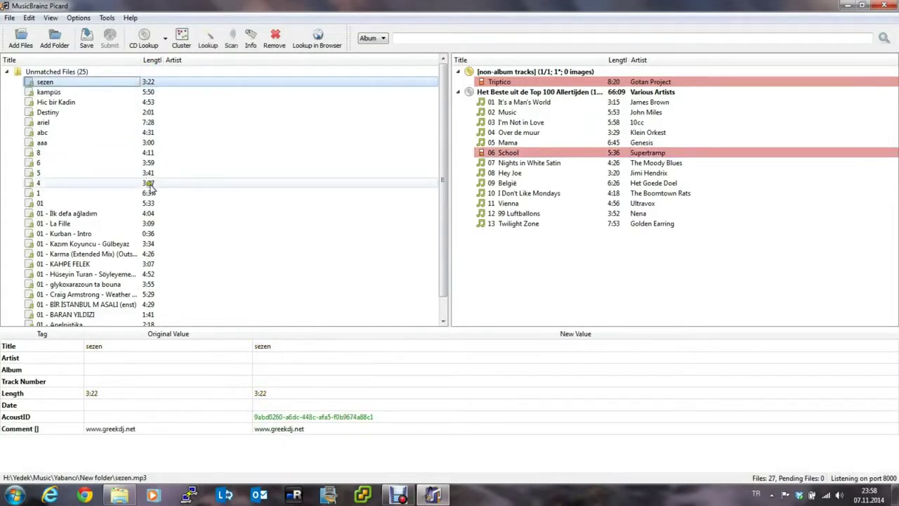
left_click(526, 153)
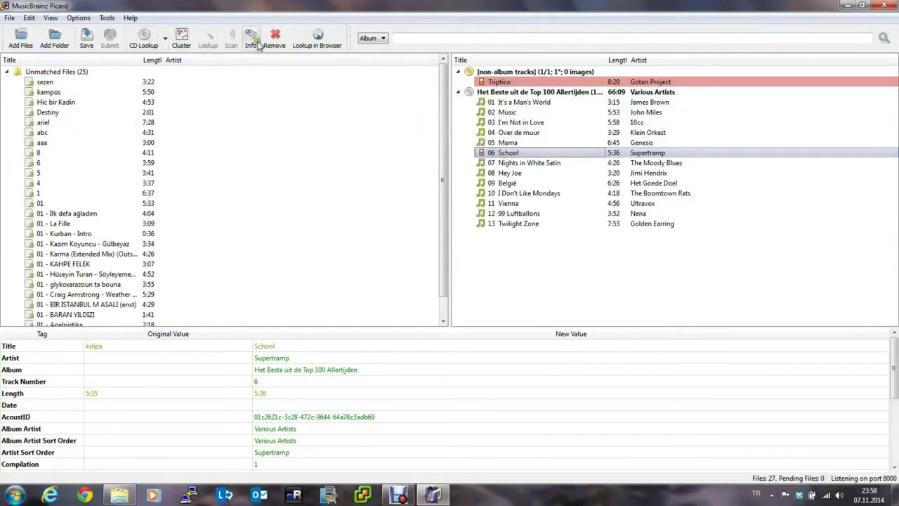
Step: Open the program options and review the General, Metadata, Tags, Cover Art and File naming settings
left_click(79, 18)
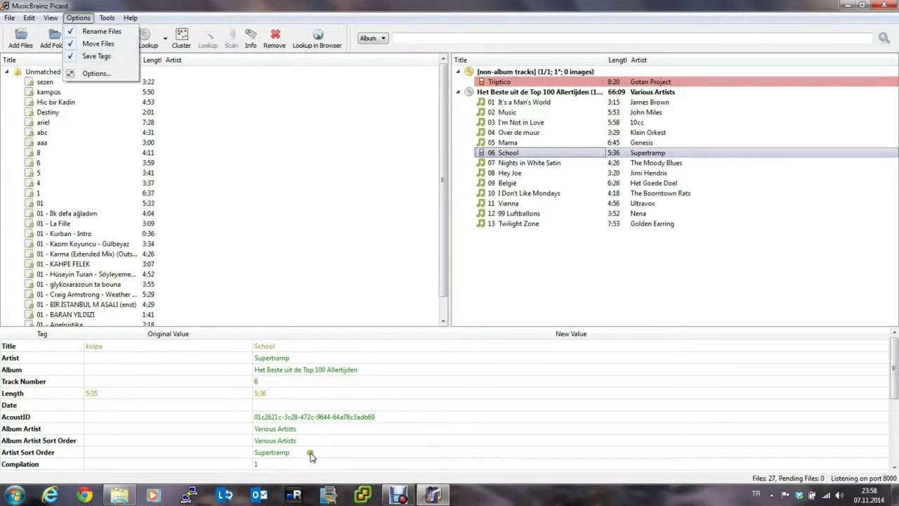
left_click(110, 76)
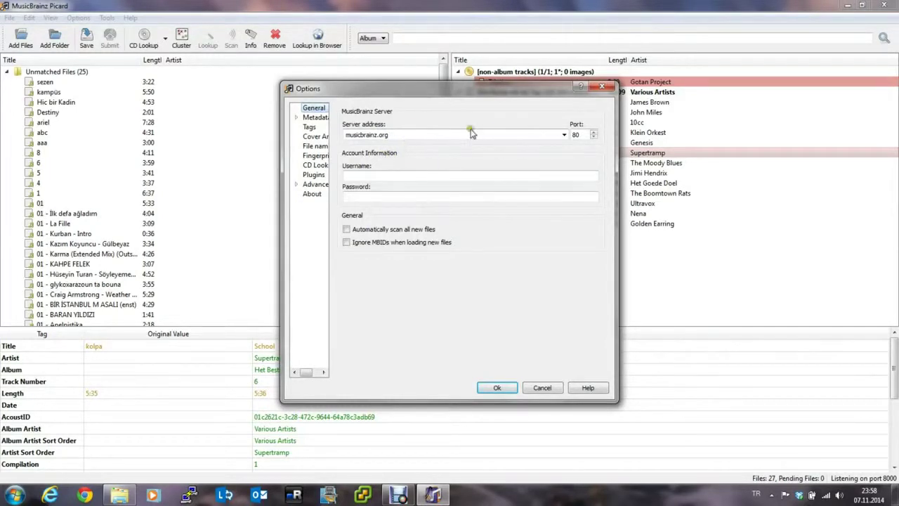
left_click(559, 175)
left_click(300, 156)
left_click(310, 117)
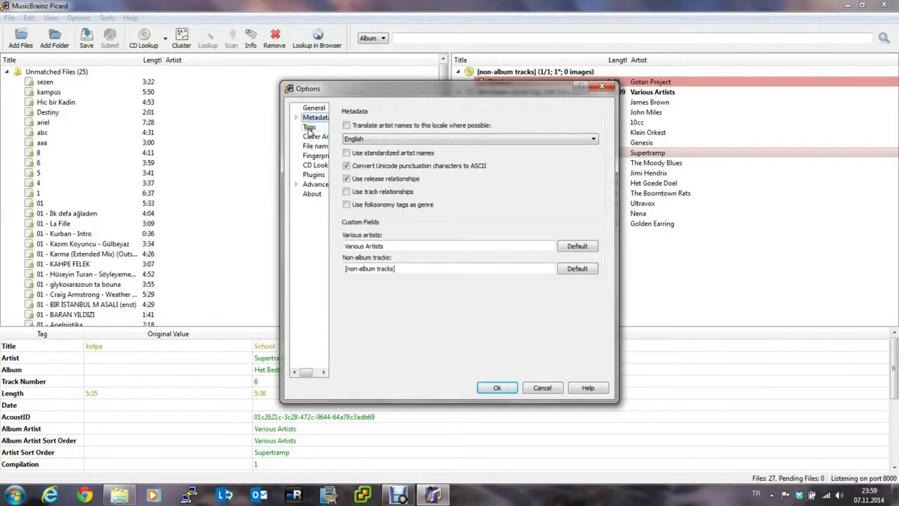
left_click(309, 128)
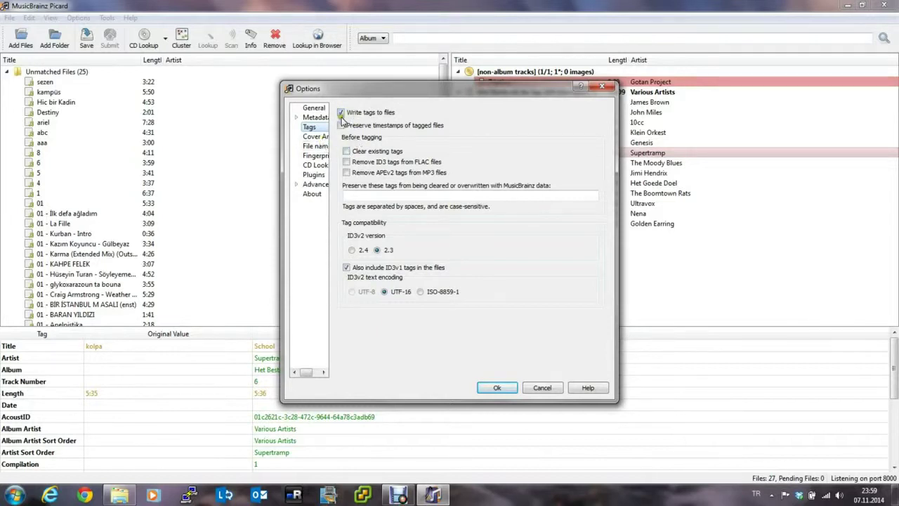
left_click(312, 137)
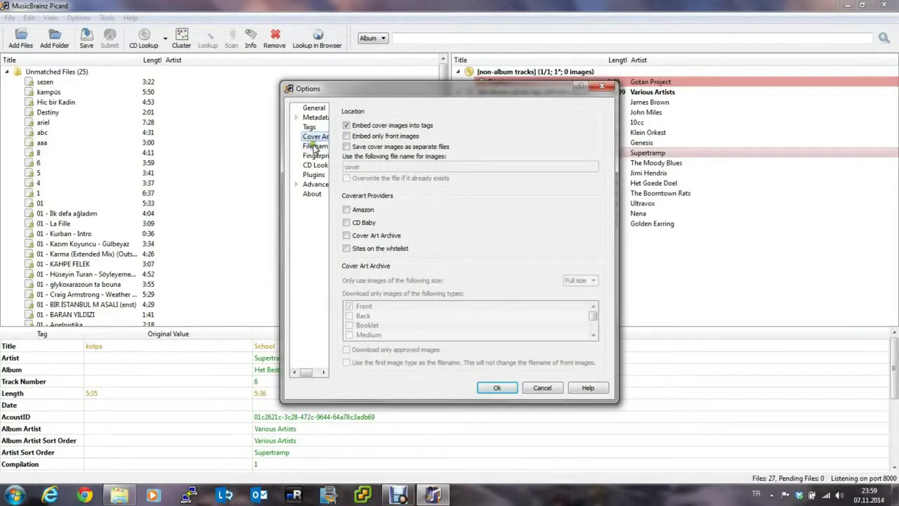
left_click(314, 146)
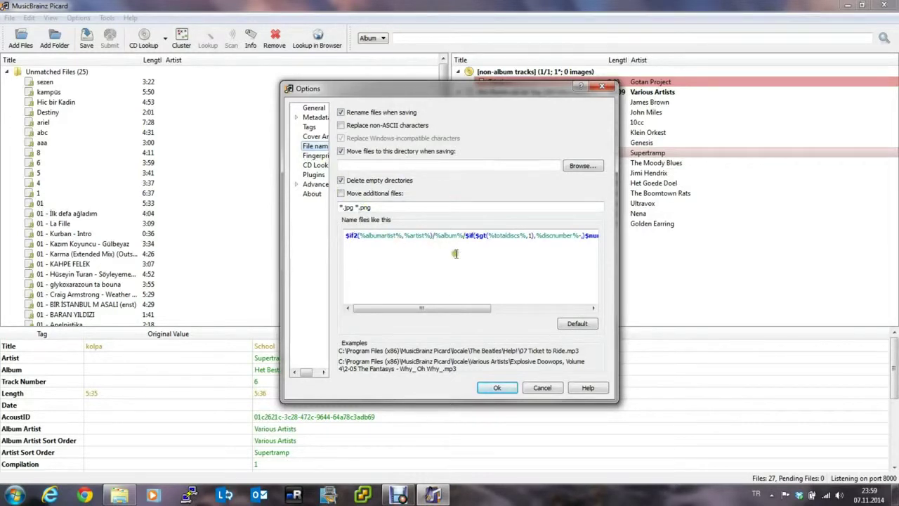
Step: Review the Fingerprinting, CD Lookup, Plugins, Advanced and File naming settings, and accept the options
left_click(314, 156)
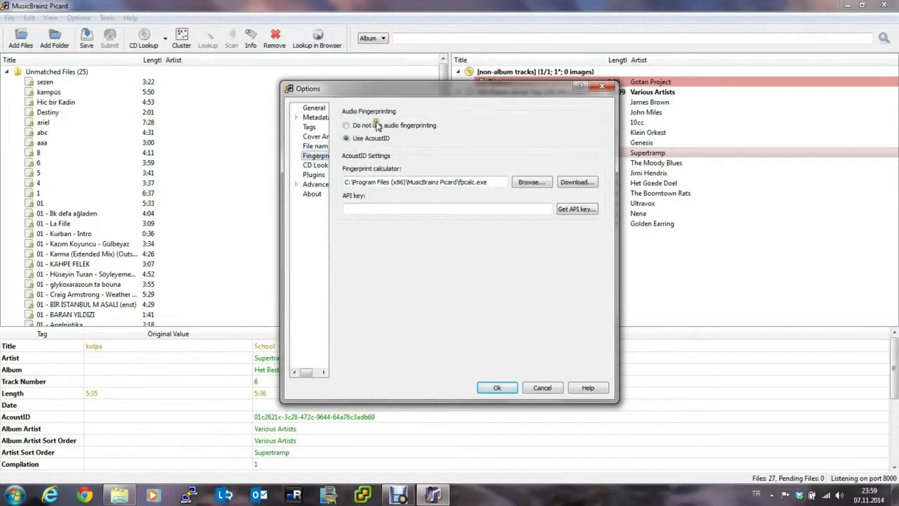
left_click(315, 165)
left_click(313, 175)
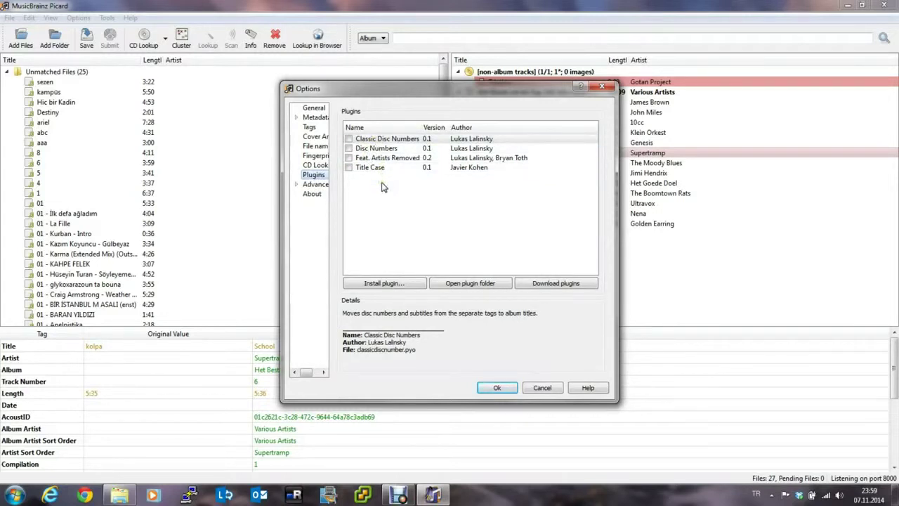
left_click(299, 184)
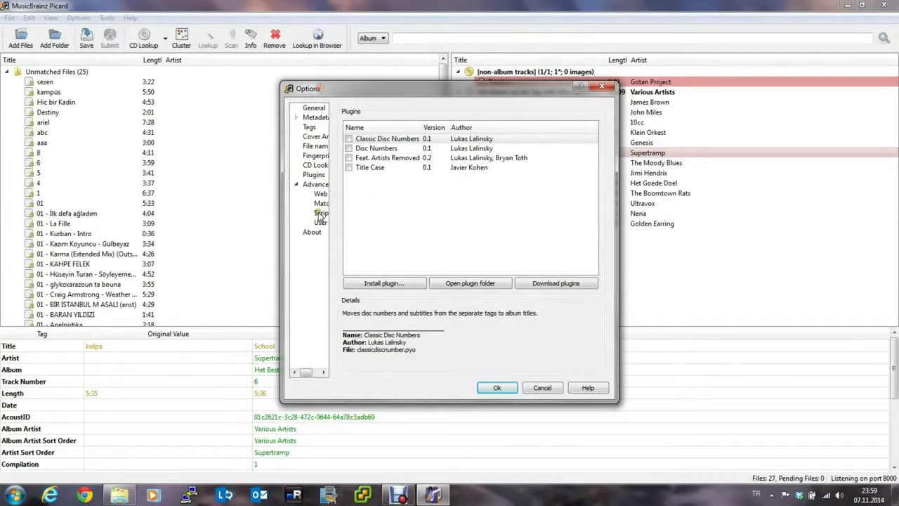
left_click(324, 372)
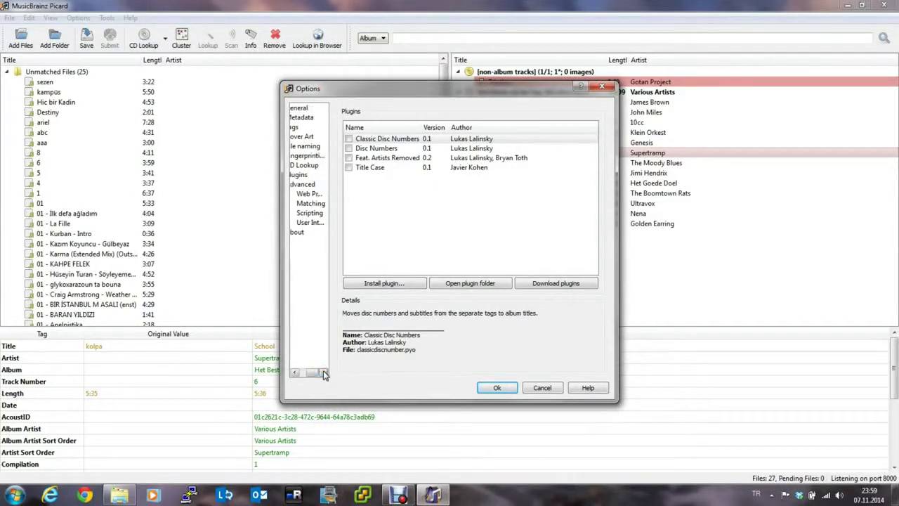
left_click(295, 373)
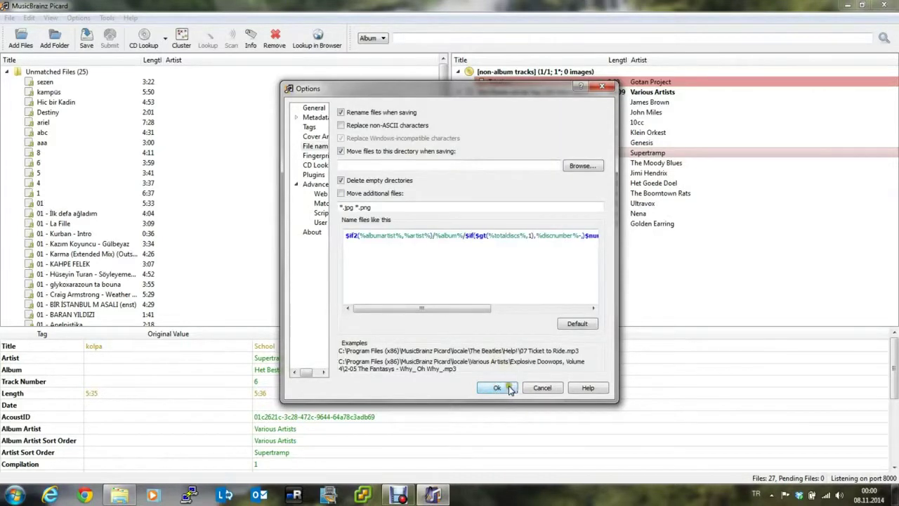
left_click(510, 391)
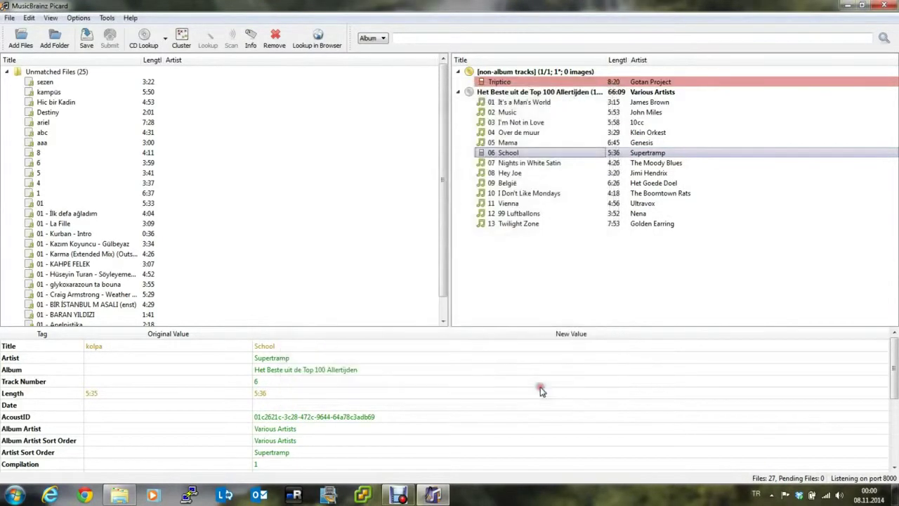
Step: Switch to Windows Explorer and check the file name and tag details of kolpa.mp3 in New folder
right_click(515, 156)
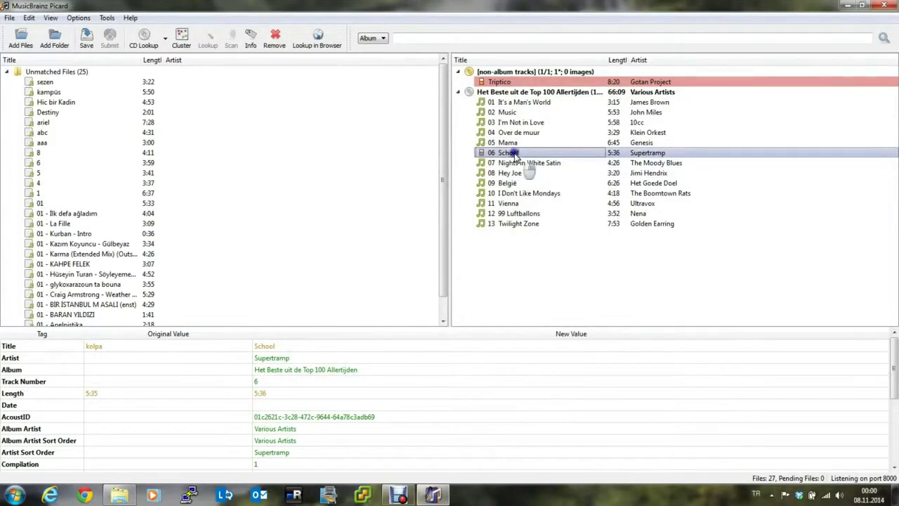
left_click(121, 495)
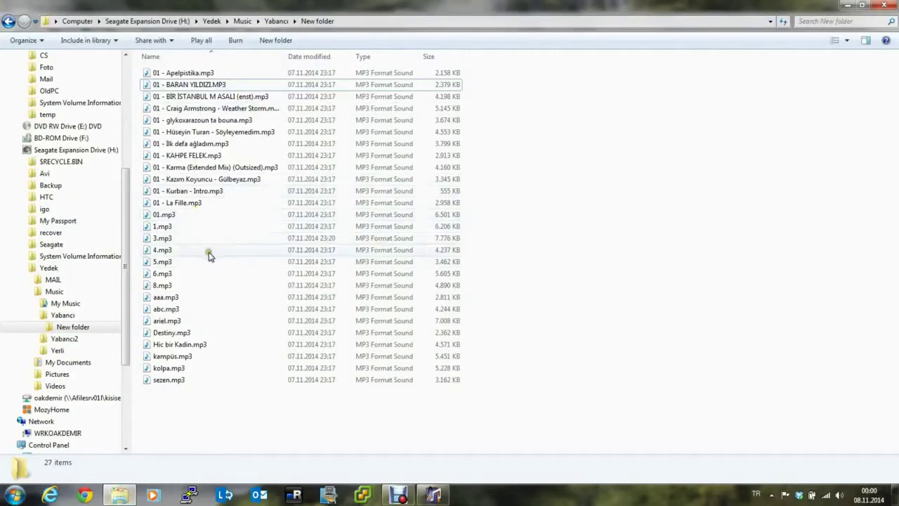
left_click(177, 369)
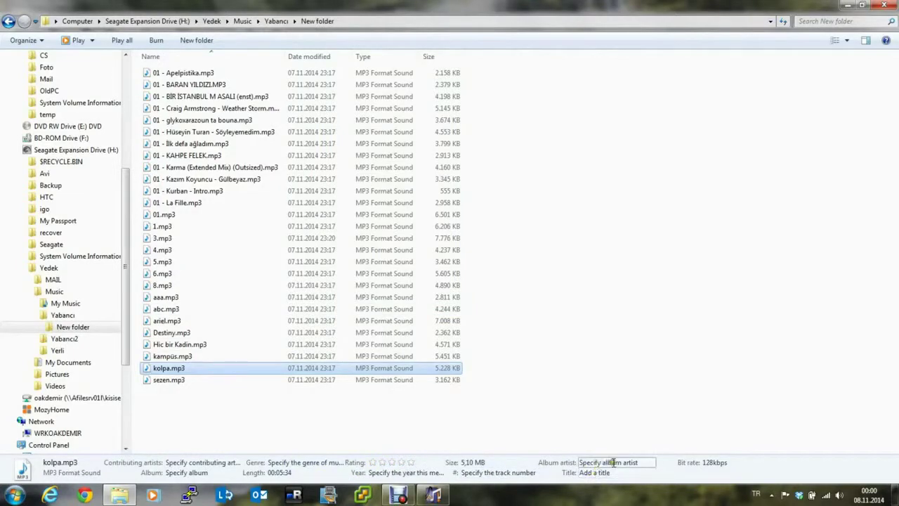
Step: Switch back to MusicBrainz Picard and save the matched track 06 School of Het Beste uit de Top 100 Allertijden
key("alt+Tab")
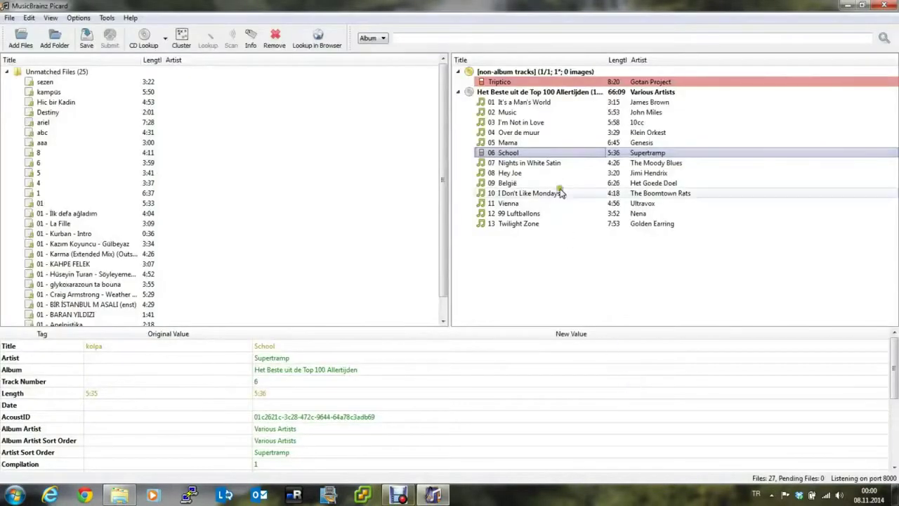
right_click(525, 153)
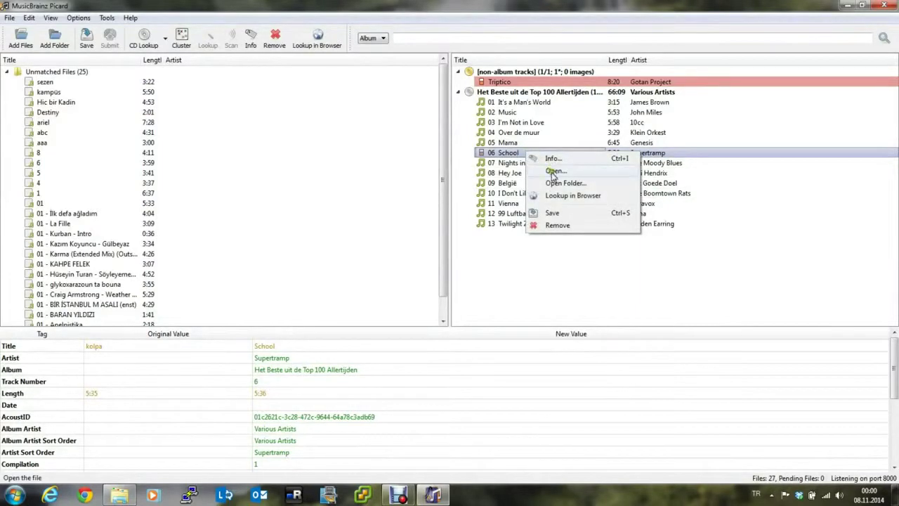
left_click(551, 214)
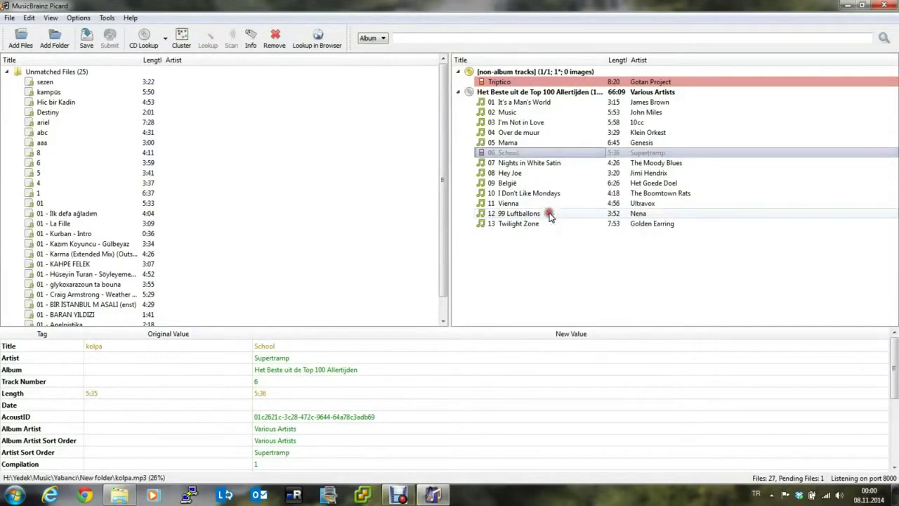
Step: In Windows Explorer, open Various Artists > Het Beste uit de Top 100 Allertijden and inspect the saved track's full name and tags, then return to Picard
key("alt+Tab")
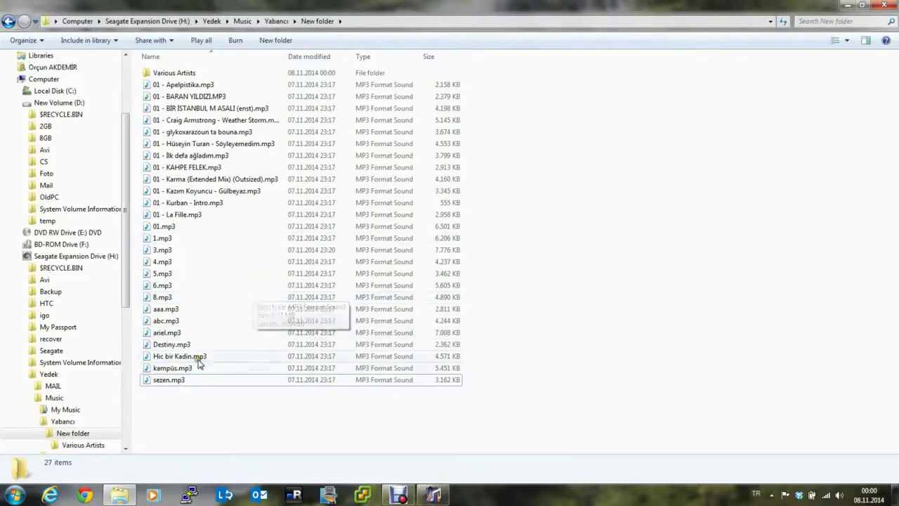
double_click(190, 73)
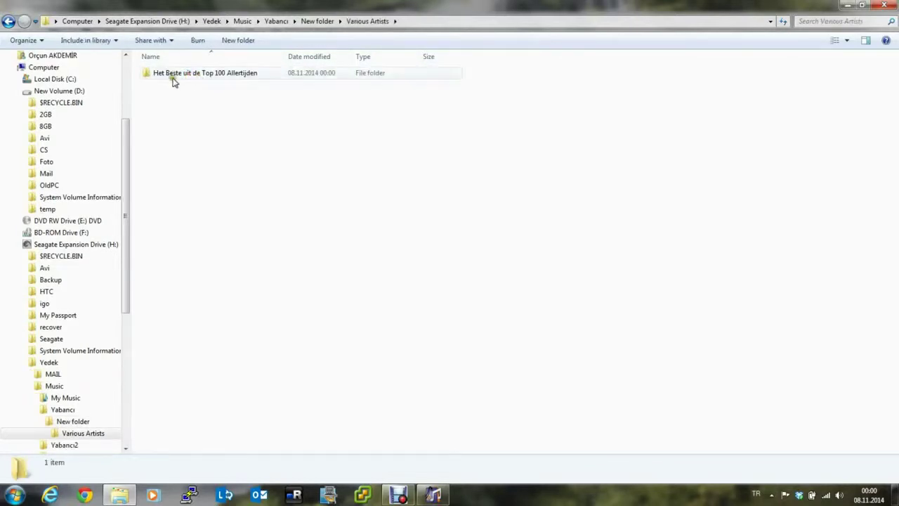
double_click(248, 75)
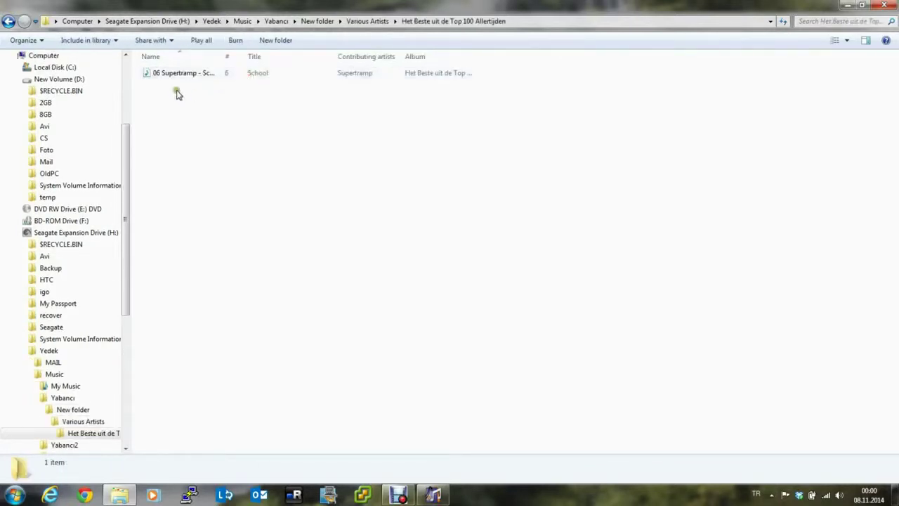
left_click(211, 76)
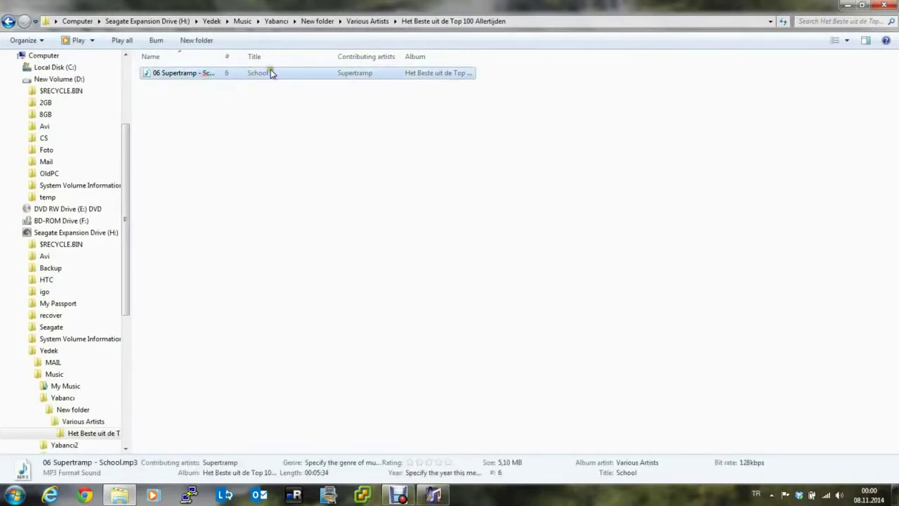
double_click(354, 76)
left_click_drag(222, 57, 290, 56)
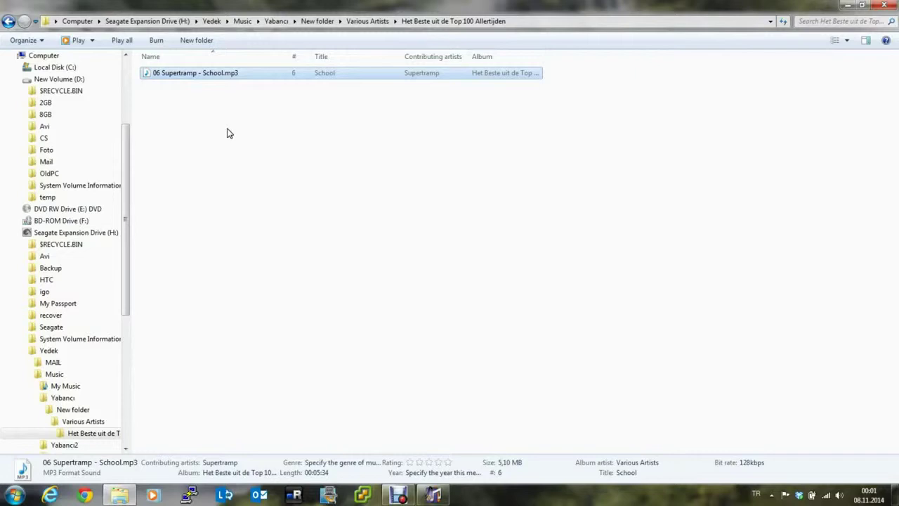
key("alt+Tab")
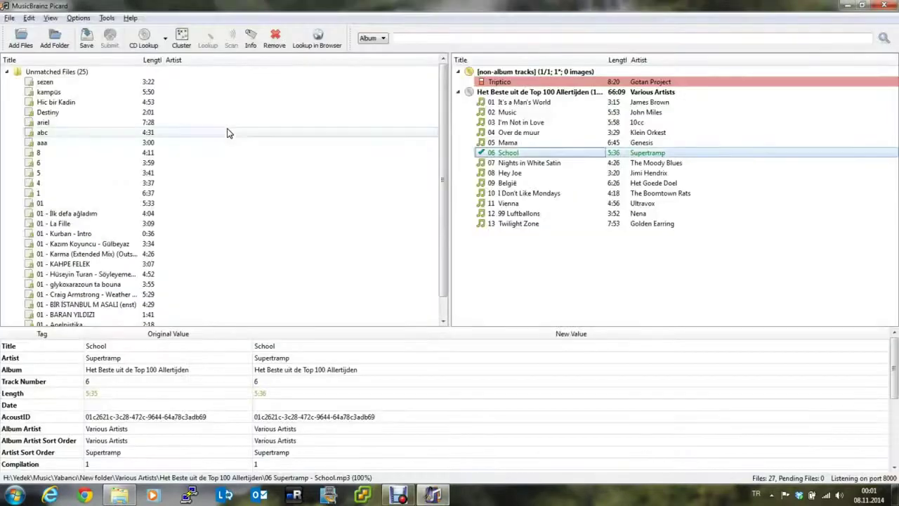
Step: Run a metadata Lookup on all the unmatched files, from sezen to 01 - Apelpistika
left_click(55, 83)
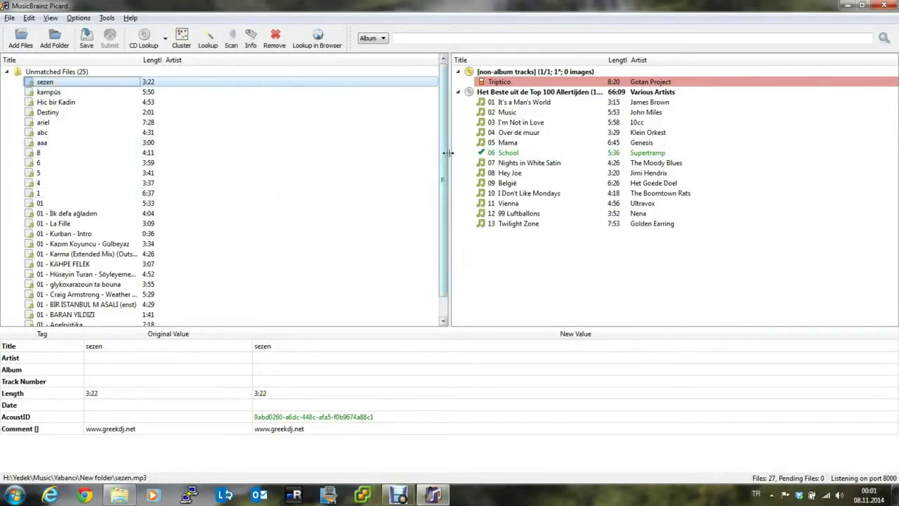
scroll(440, 201, "down", 1)
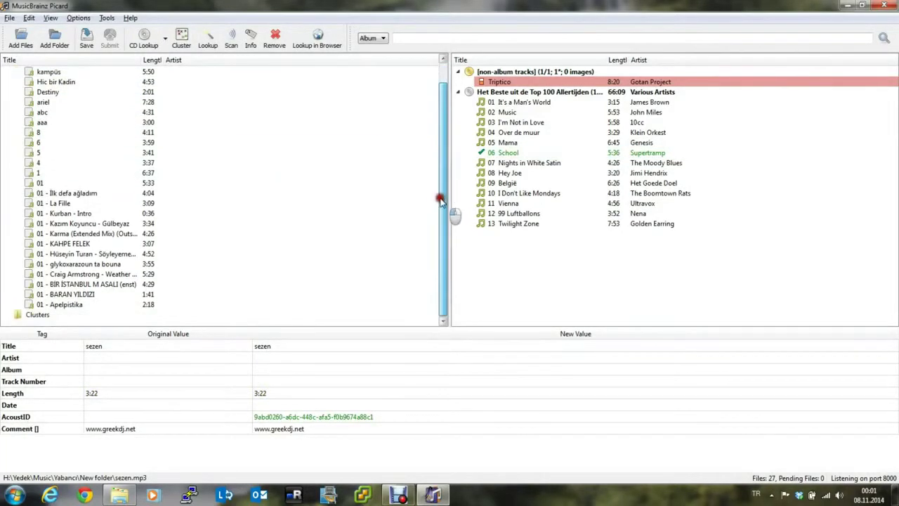
left_click(76, 305, "shift")
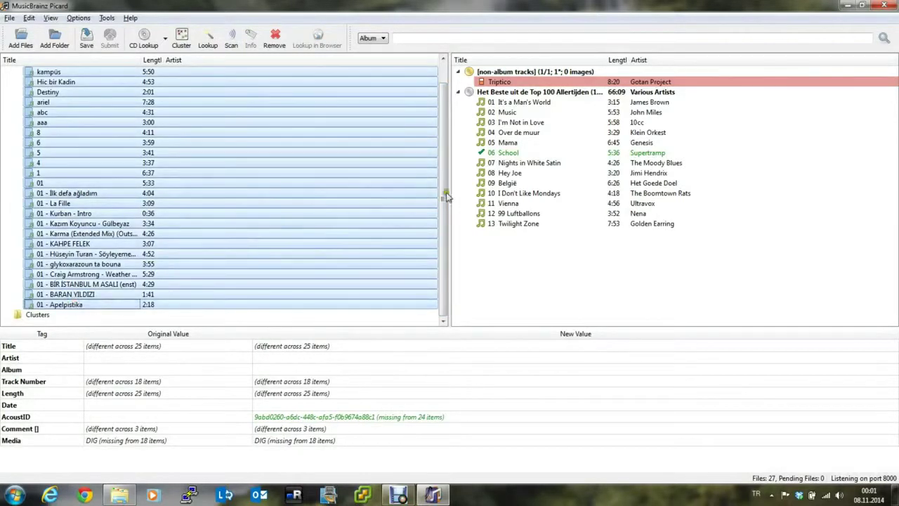
scroll(447, 85, "up", 1)
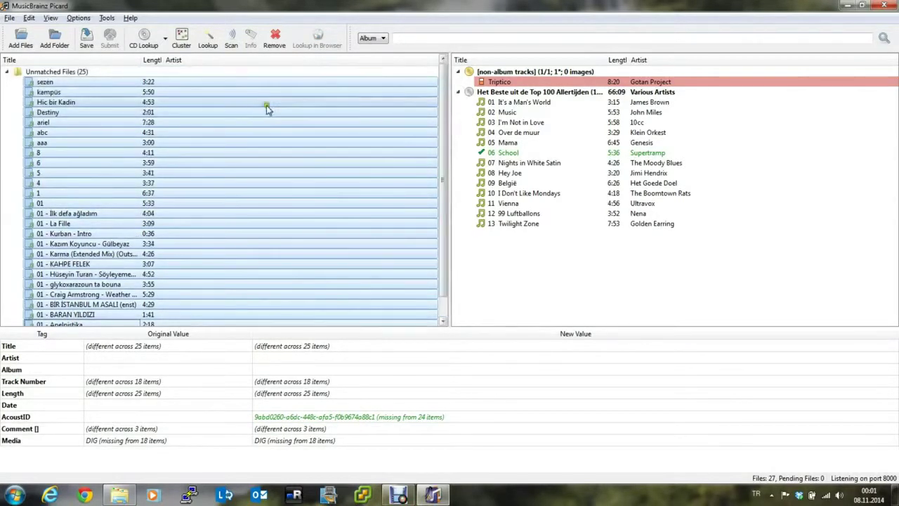
right_click(53, 95)
left_click(80, 142)
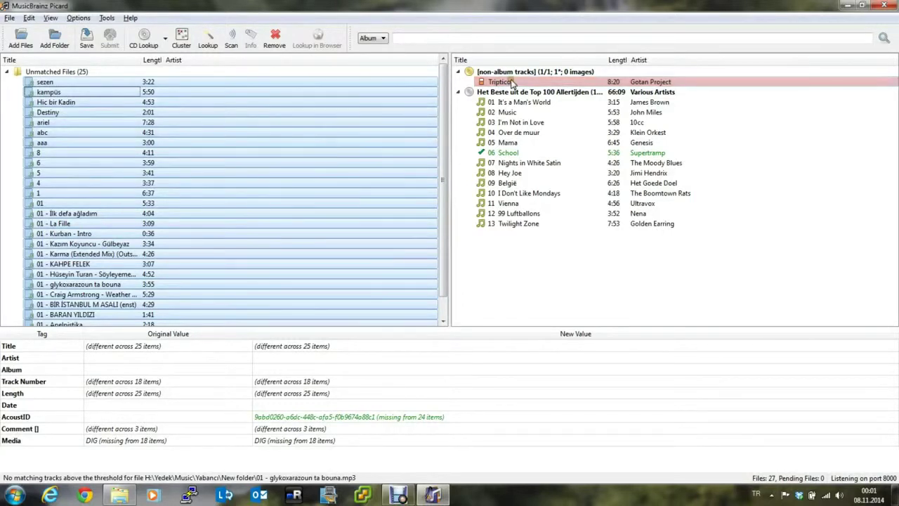
Step: Collapse Het Beste uit de Top 100 Allertijden, expand the album ROM and compare track 01's original and new tags
left_click(458, 92)
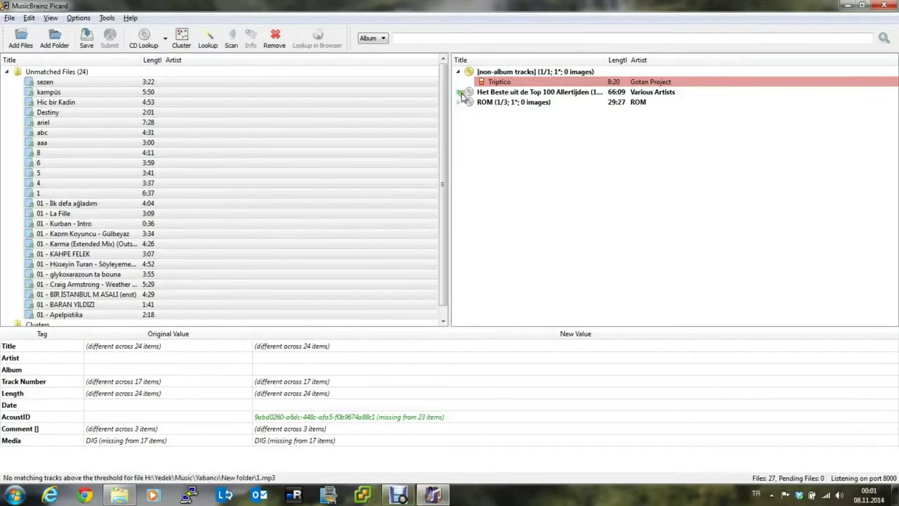
left_click(459, 102)
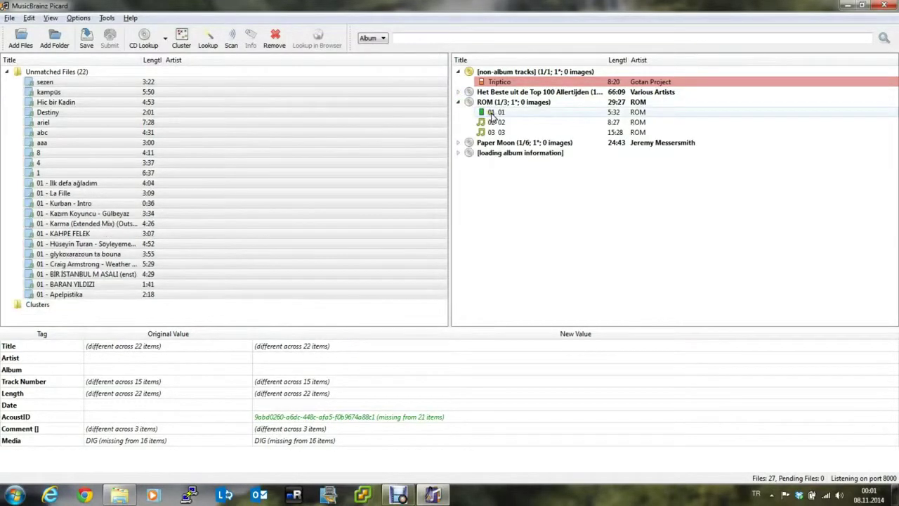
left_click(492, 114)
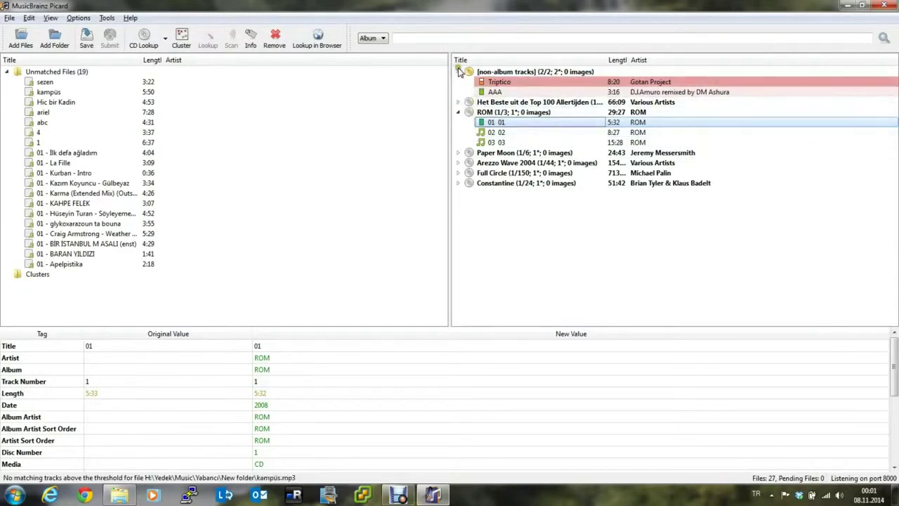
Step: Collapse the non-album tracks, expand the album Paper Moon and compare the original and new tags of track 05 #5
left_click(458, 72)
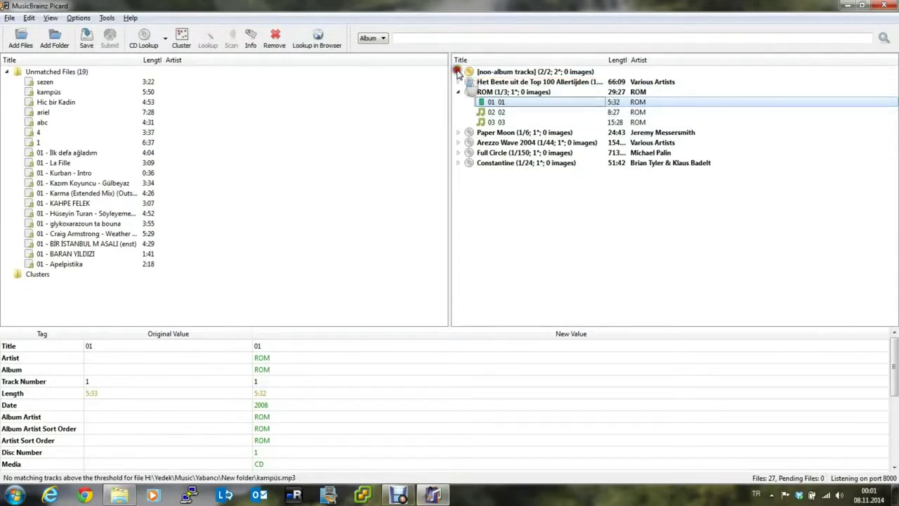
left_click(483, 133)
left_click(459, 133)
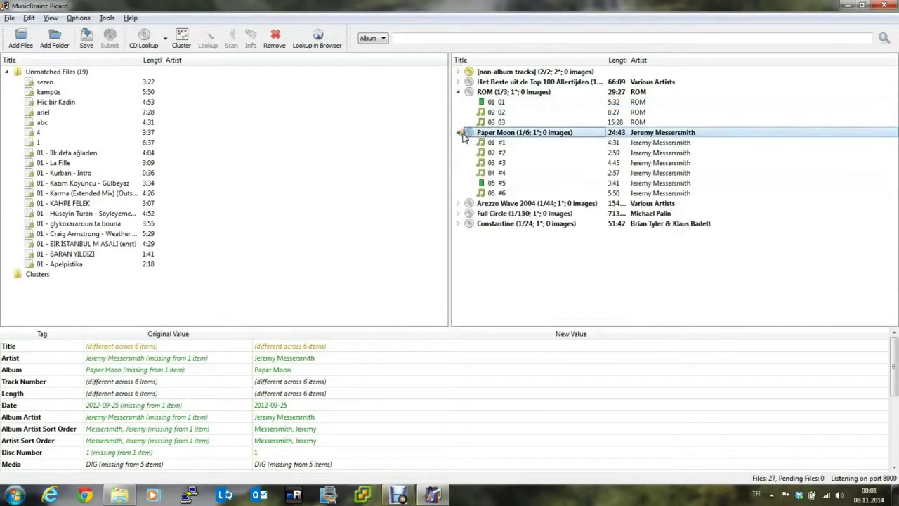
left_click(506, 183)
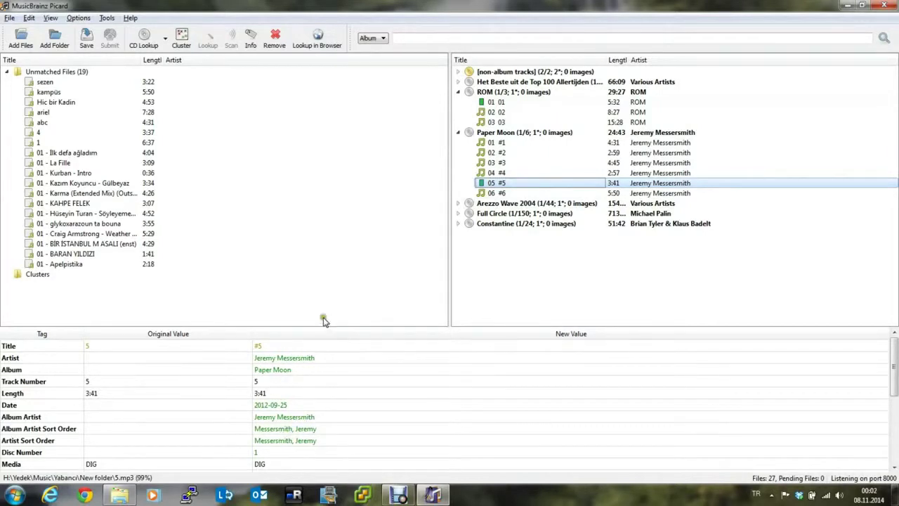
Step: Expand the album Arezzo Wave 2004, compare the original and new tags of track 1-17 6, and collapse the album again
left_click(460, 204)
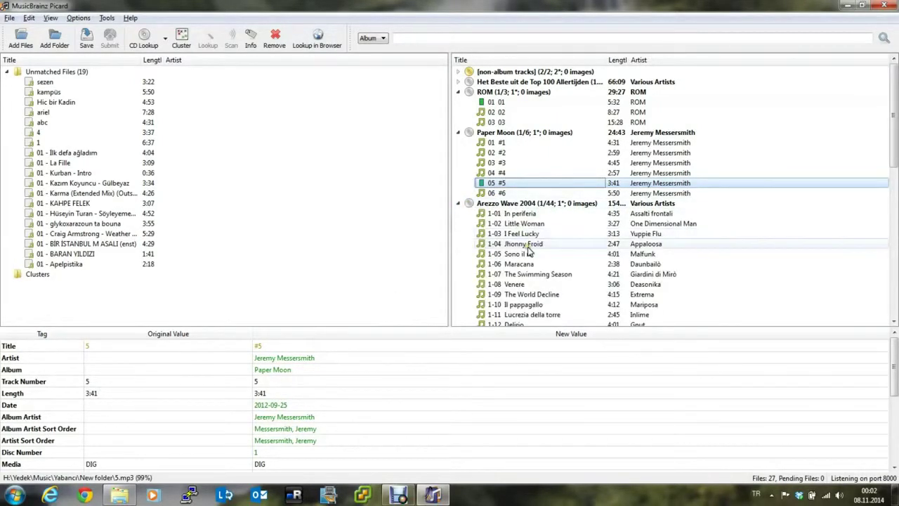
scroll(530, 250, "down", 1)
scroll(530, 251, "down", 2)
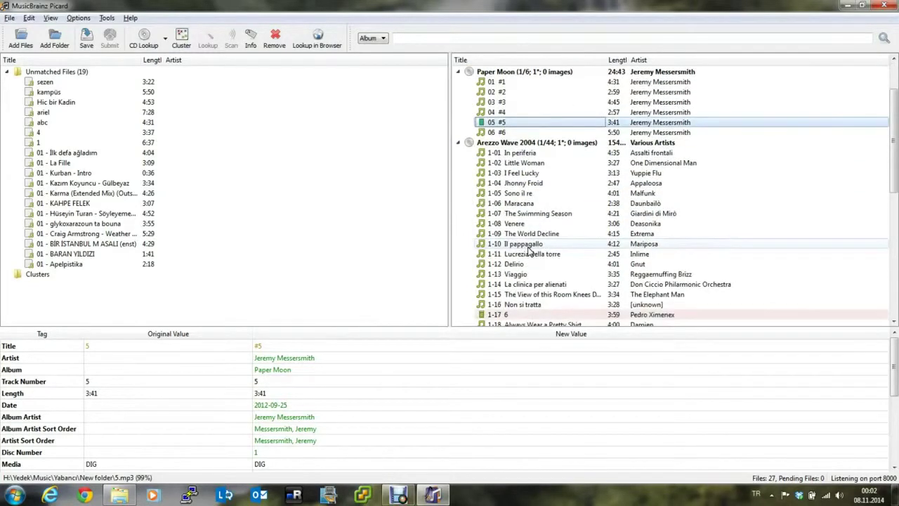
left_click(536, 285)
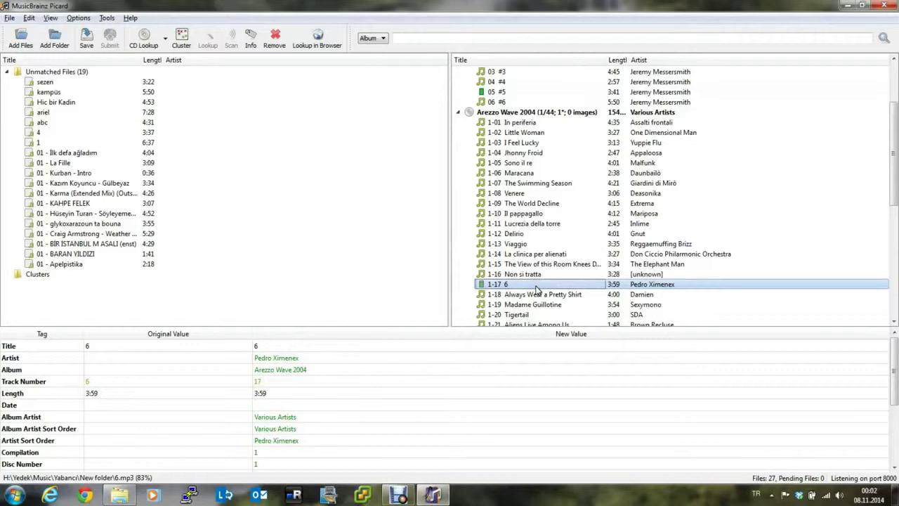
left_click(458, 113)
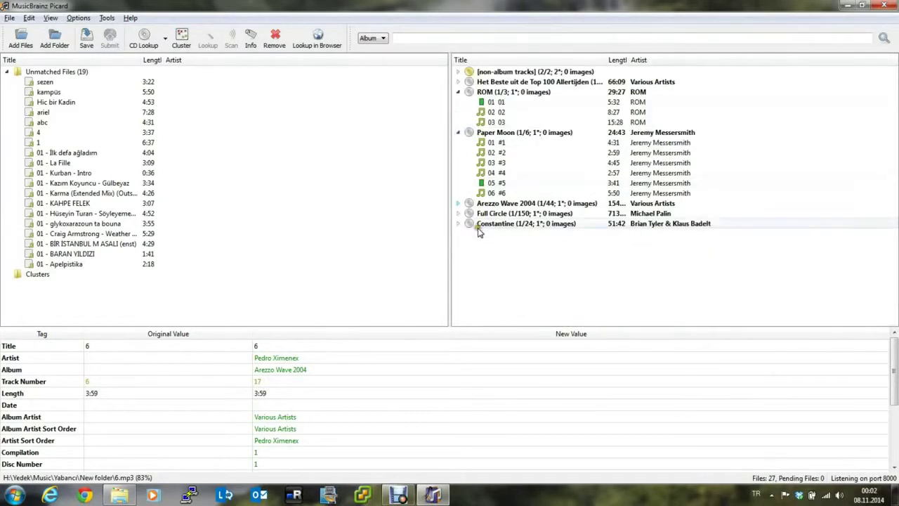
Step: Expand the album Constantine and compare the original and new tags of track 01 Destiny
left_click(457, 214)
left_click(457, 213)
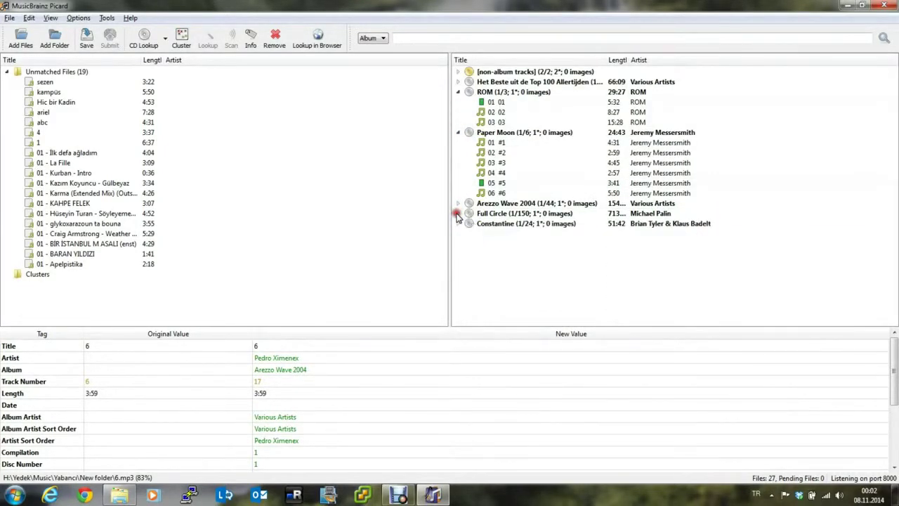
left_click(457, 224)
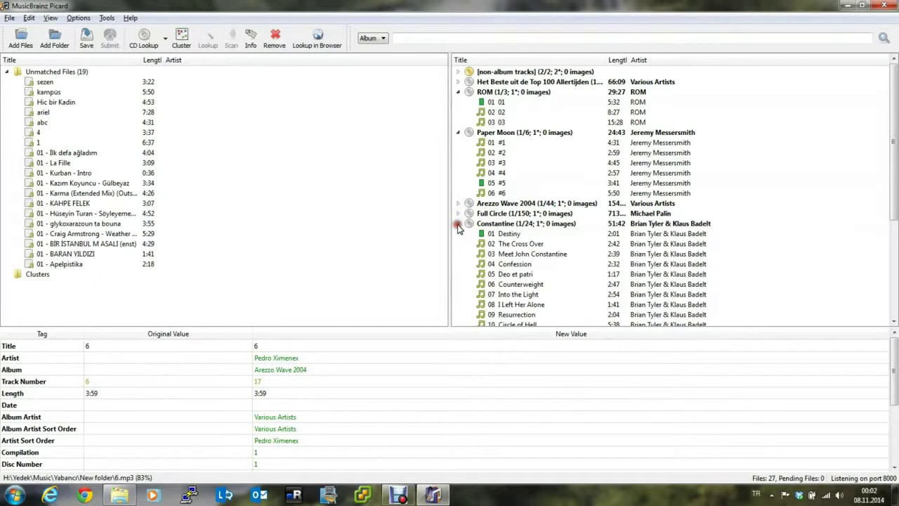
left_click(493, 235)
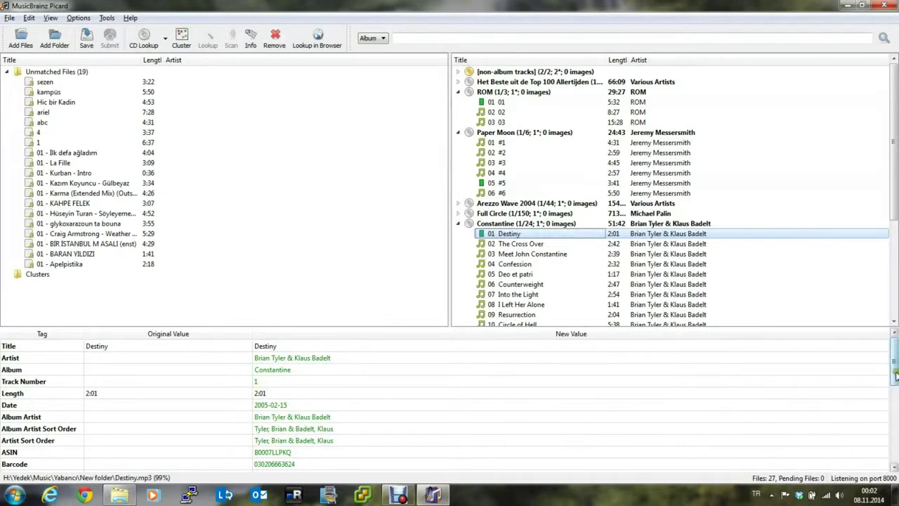
left_click_drag(895, 376, 871, 401)
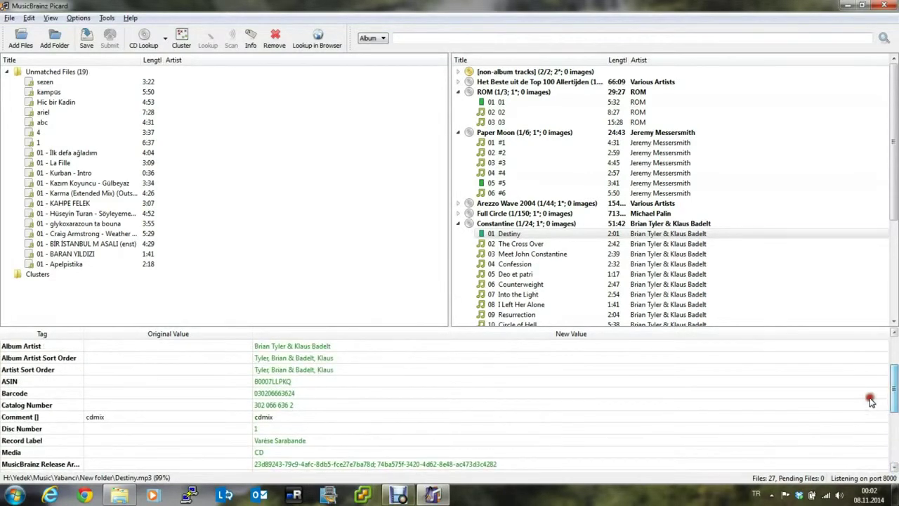
Step: Expand the album Full Circle and compare the original and new tags of the matched track 9-08 8
left_click(458, 212)
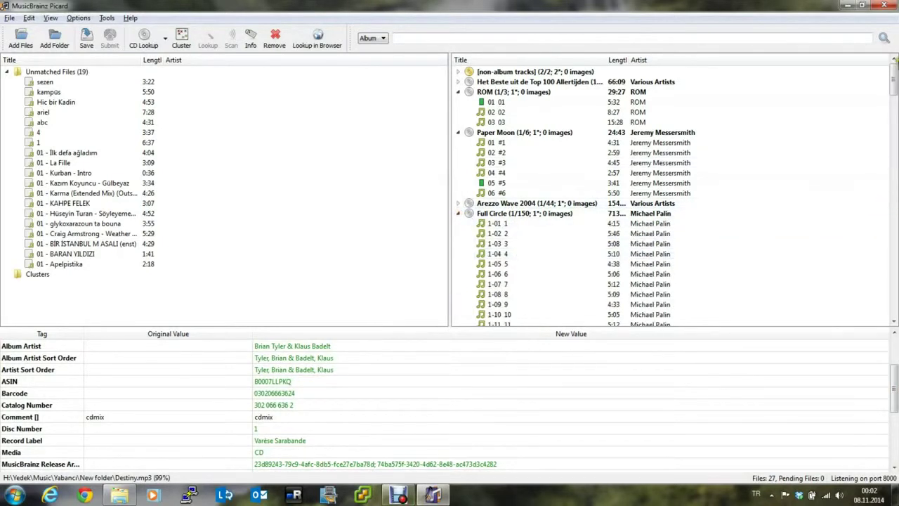
left_click_drag(893, 74, 895, 250)
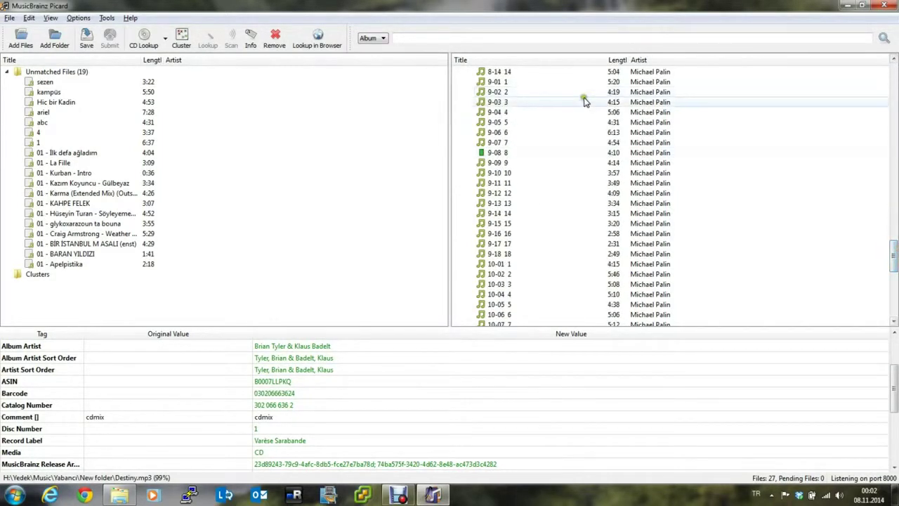
left_click(500, 153)
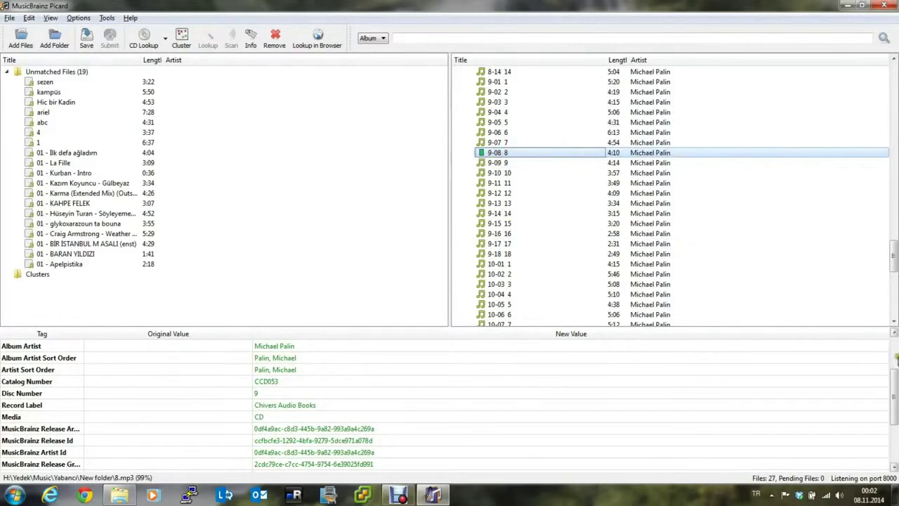
mouse_move(895, 379)
left_mouse_down()
mouse_move(893, 436)
mouse_move(890, 333)
left_mouse_up()
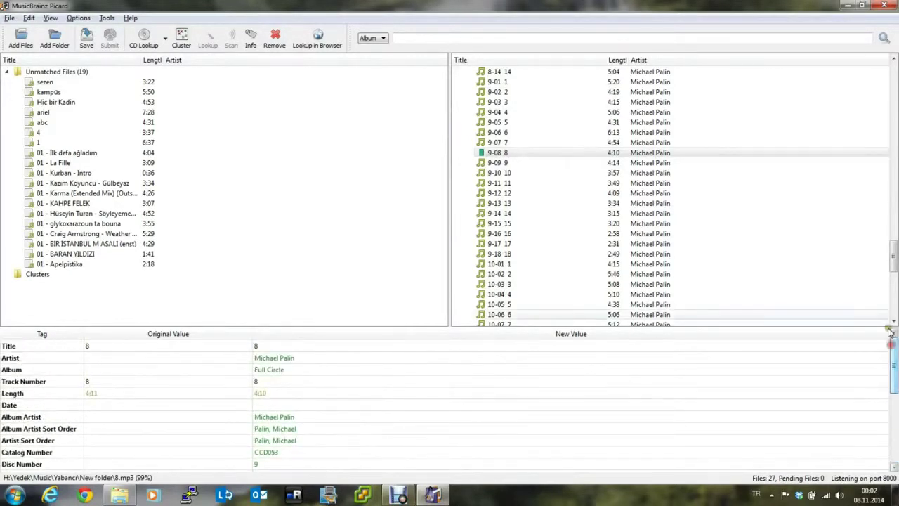
Step: Collapse the albums Paper Moon, ROM and Full Circle
left_click(893, 90)
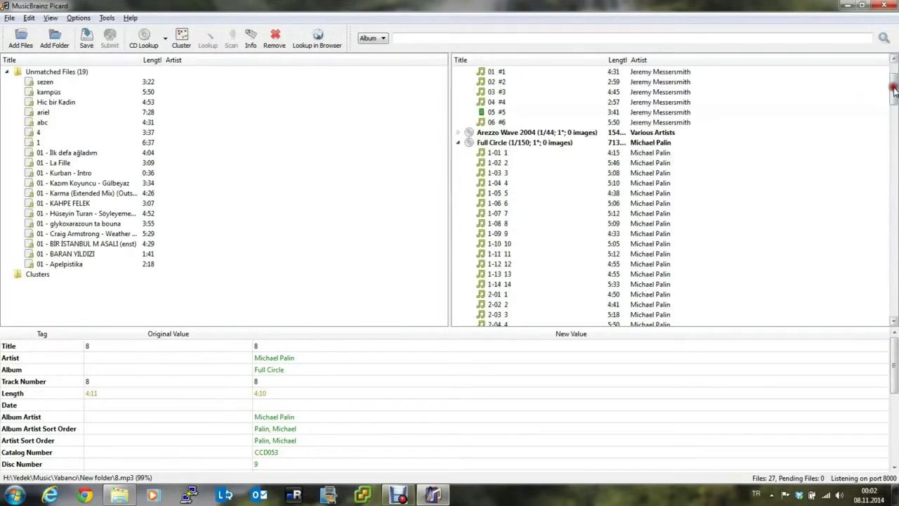
left_click_drag(894, 90, 893, 64)
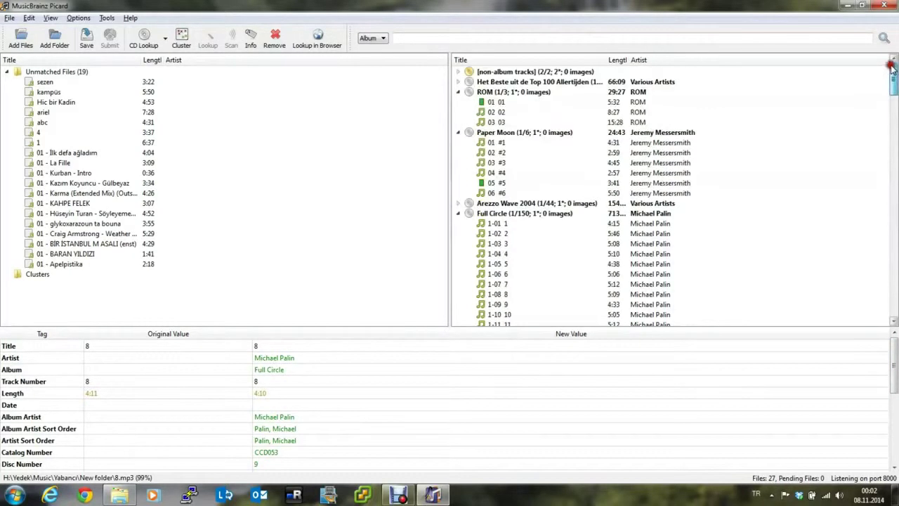
left_click(458, 133)
left_click(458, 92)
left_click(457, 123)
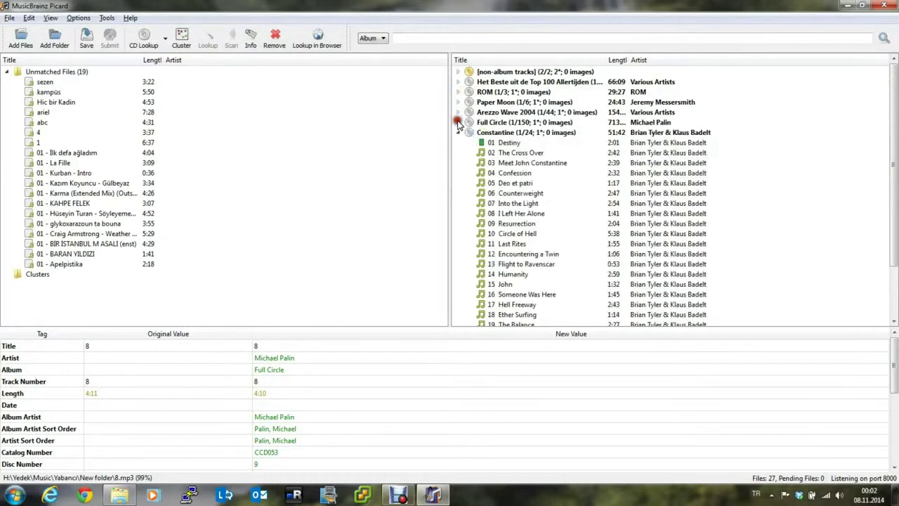
Step: Run an acoustic fingerprint Scan on all the unmatched files, from sezen to 01 - Apelpistika
left_click(45, 82)
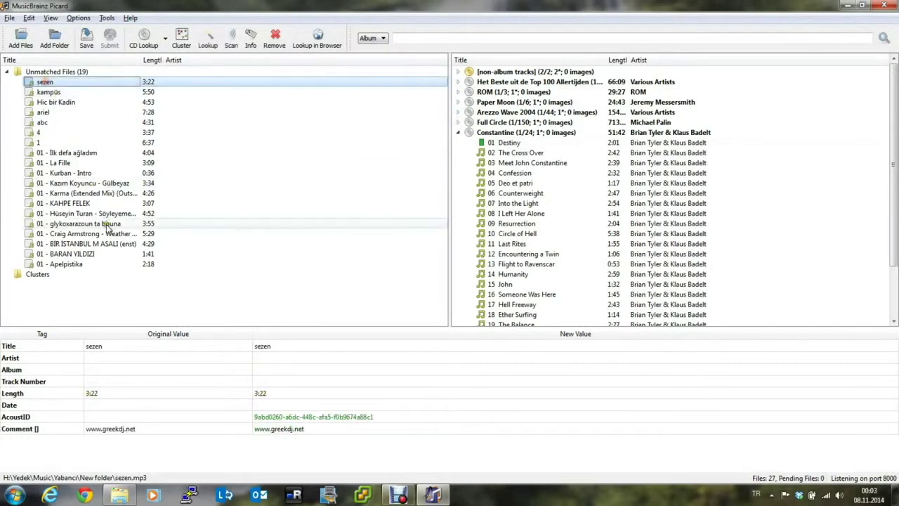
left_click(80, 262, "shift")
right_click(75, 190)
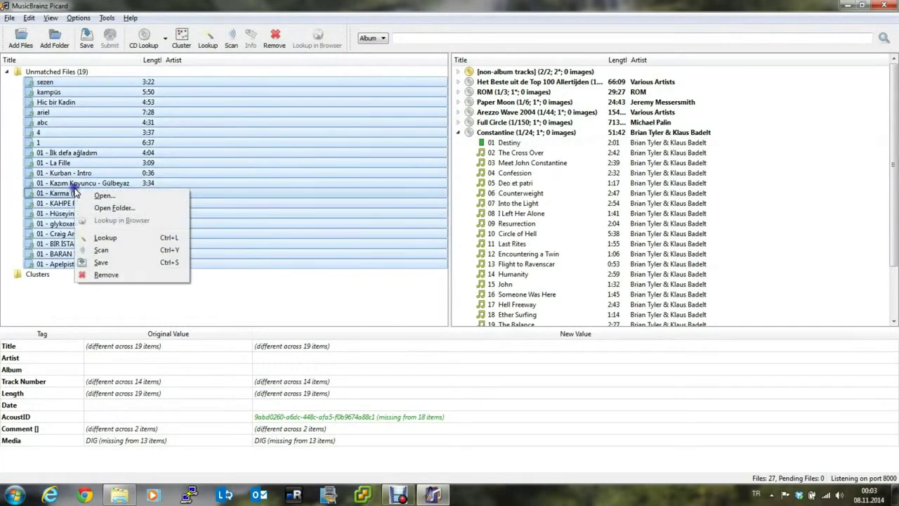
left_click(113, 252)
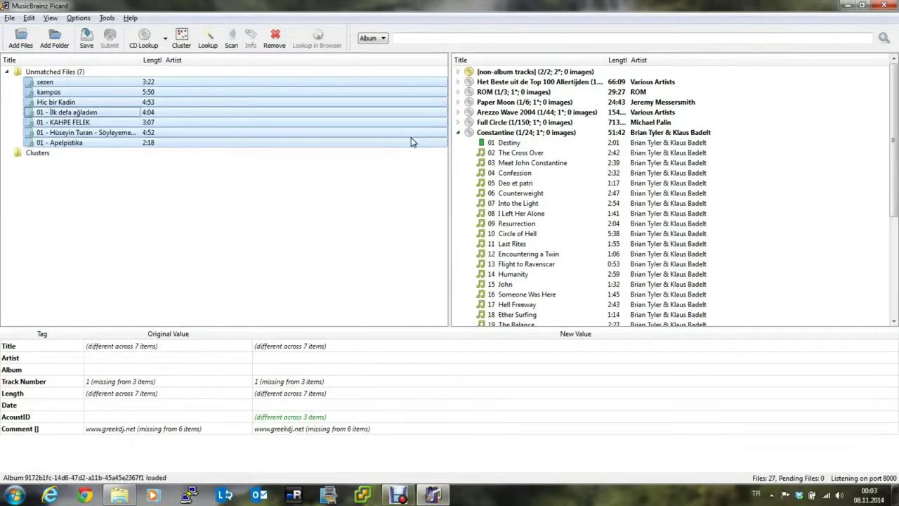
Step: Collapse Constantine, then compare the original and new tags of track 05 Baran Yıldızı in the album Eşkıya and collapse it again
left_click(460, 133)
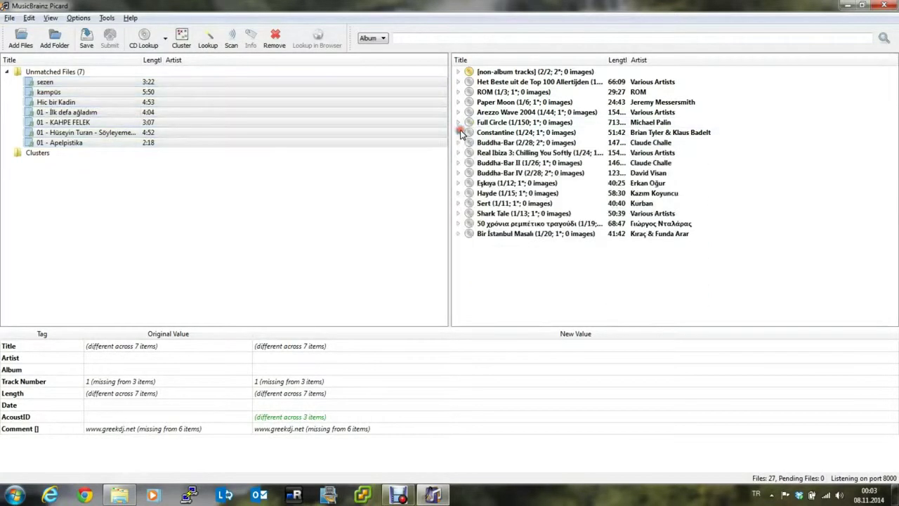
left_click(458, 184)
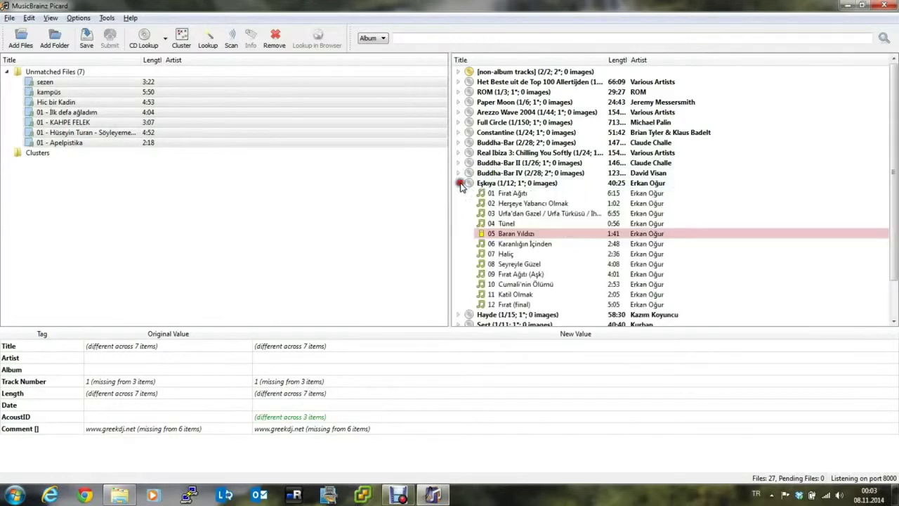
left_click(513, 234)
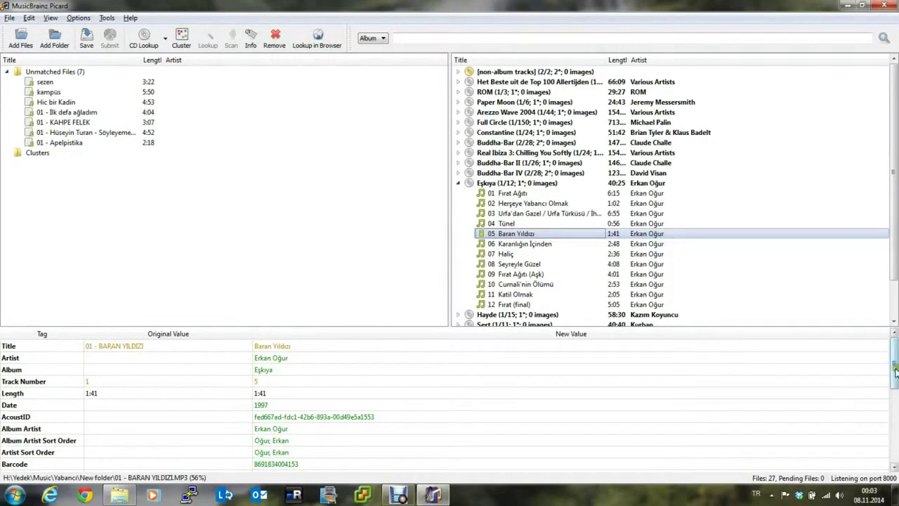
left_click_drag(895, 373, 890, 448)
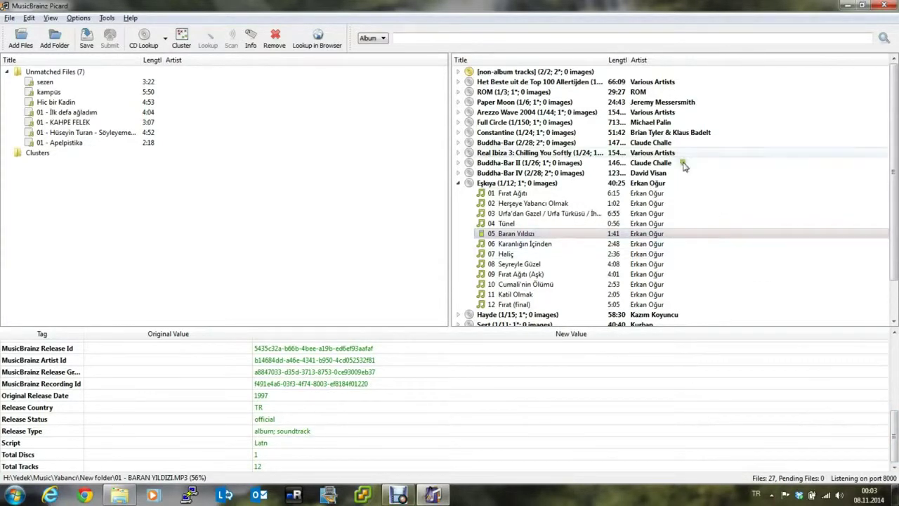
left_click(458, 183)
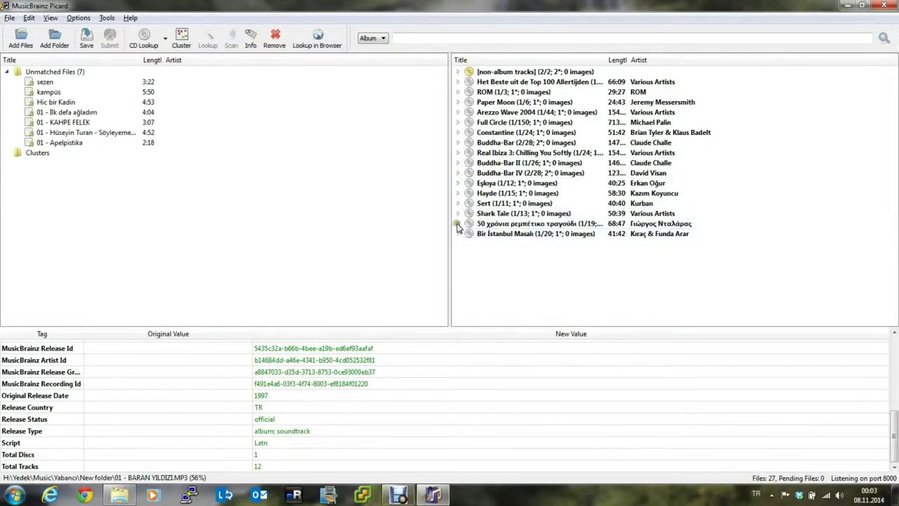
Step: Expand the album Bir İstanbul Masalı, examine the tags of track 01 Bir İstanbul Masalı (enstrümantal), and collapse the album again
double_click(526, 234)
left_click(534, 244)
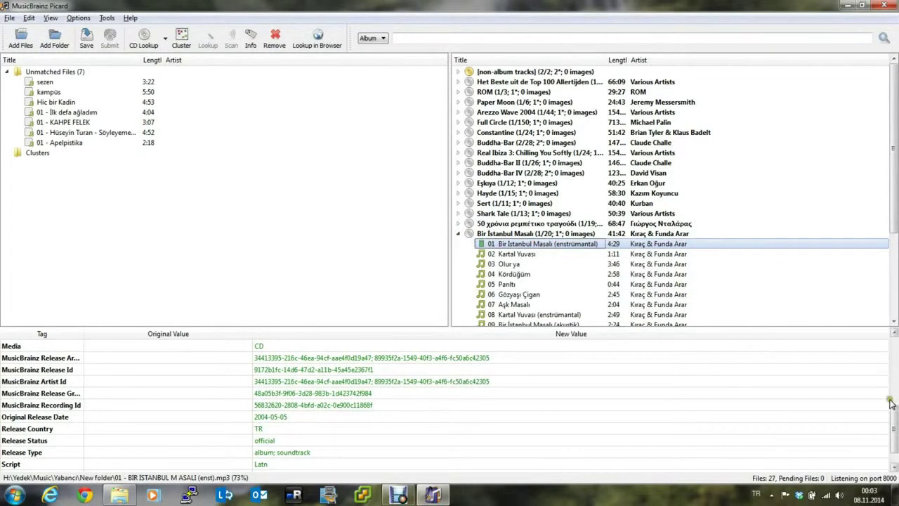
left_click(457, 233)
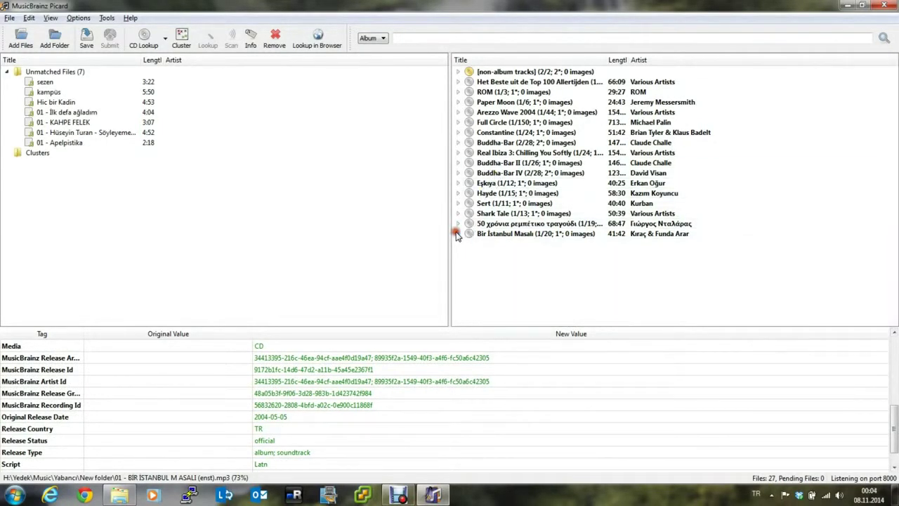
Step: Save all the matched entries from the non-album tracks to Bir İstanbul Masalı, except Het Beste uit de Top 100 Allertijden
left_click(503, 73)
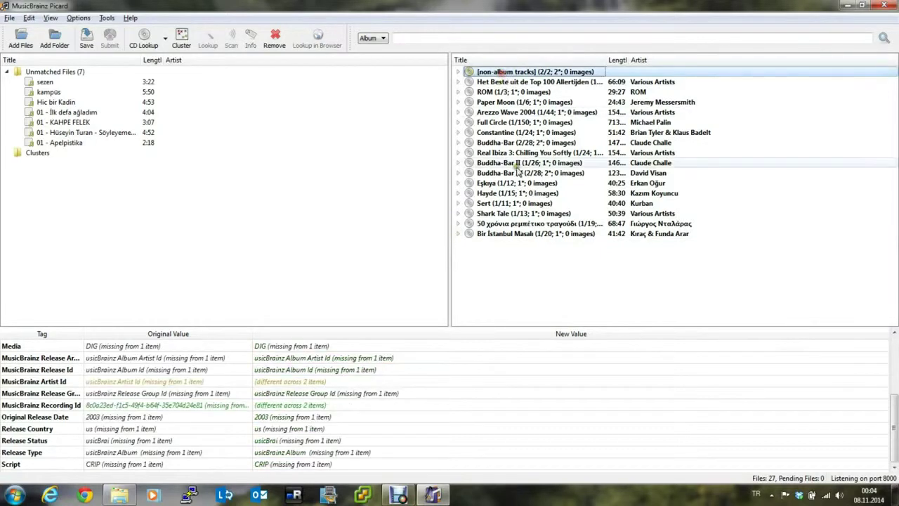
left_click(485, 234, "shift")
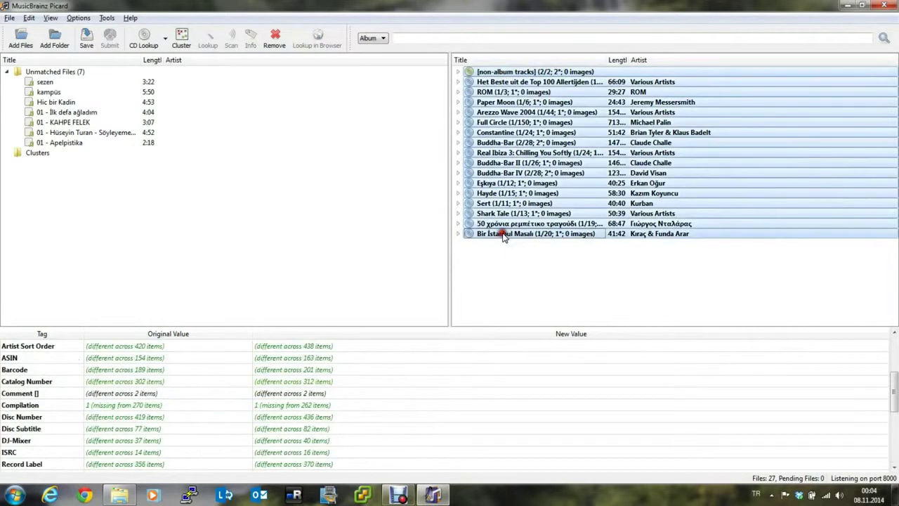
left_click(486, 83, "ctrl")
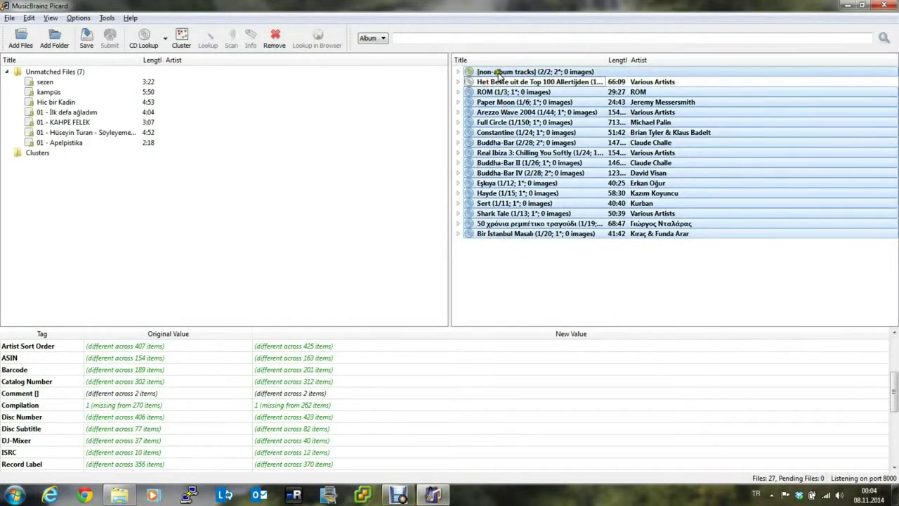
right_click(497, 111)
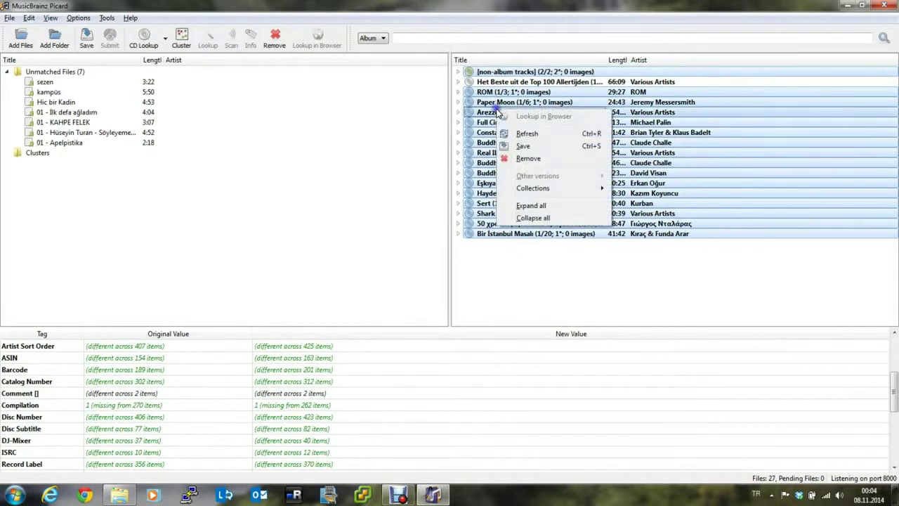
left_click(518, 146)
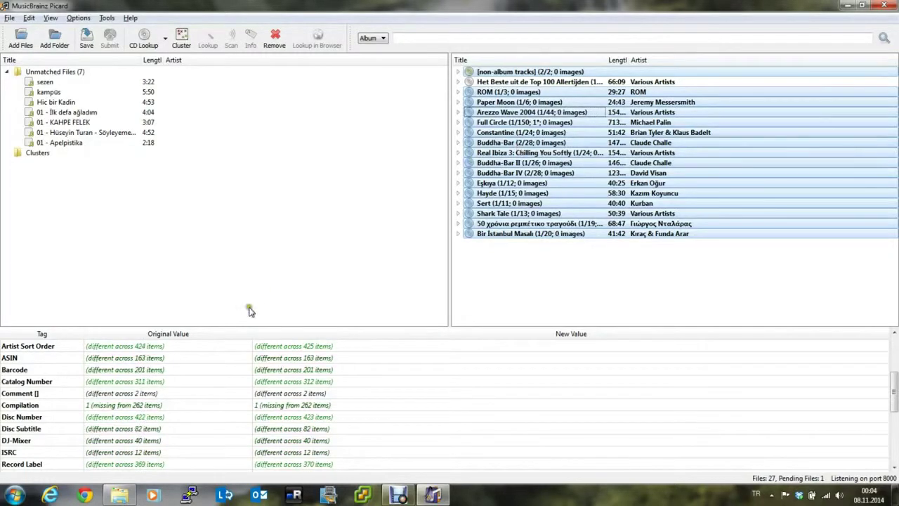
Step: Switch to Windows Explorer, check the saved file in New folder > Kazım Koyuncu > Hayde, and return to New folder
left_click(120, 496)
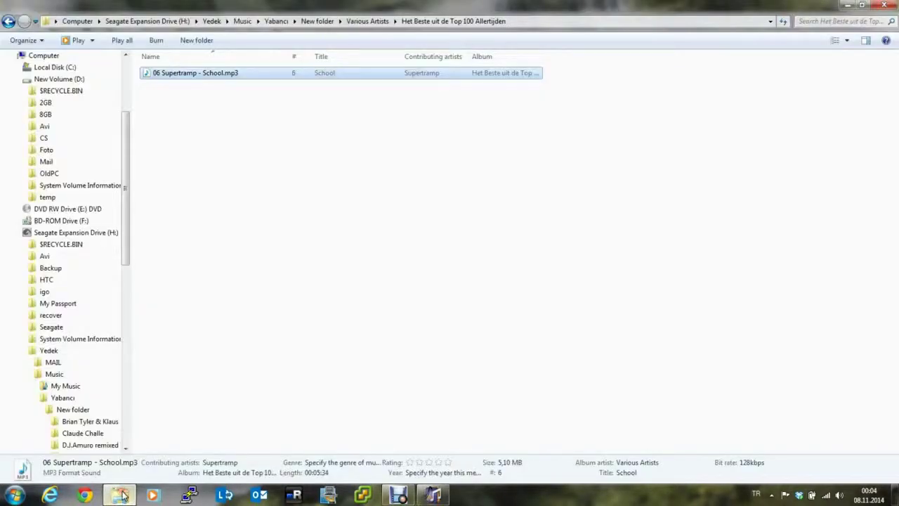
left_click(73, 409)
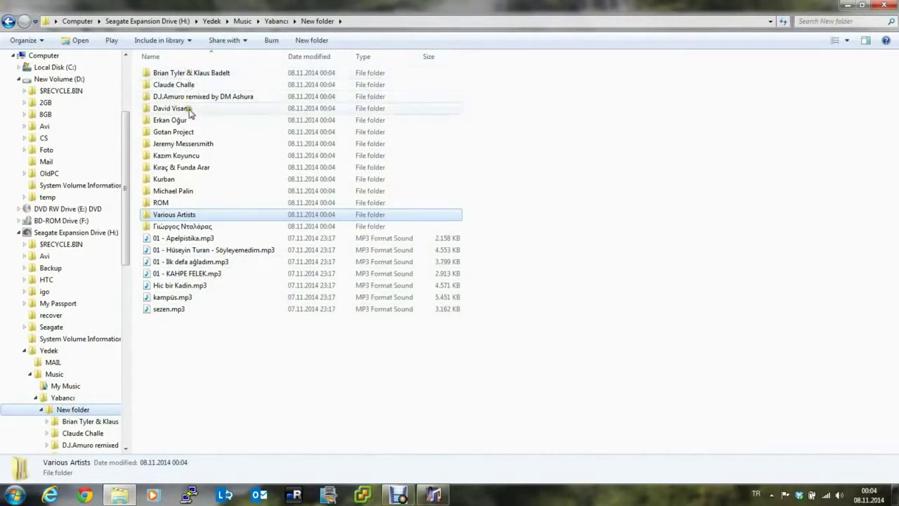
left_click(191, 156)
double_click(191, 156)
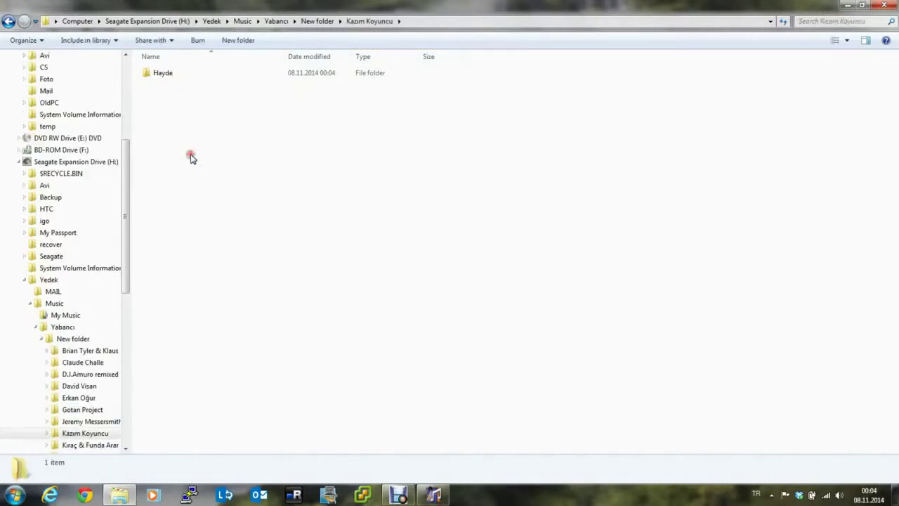
double_click(165, 74)
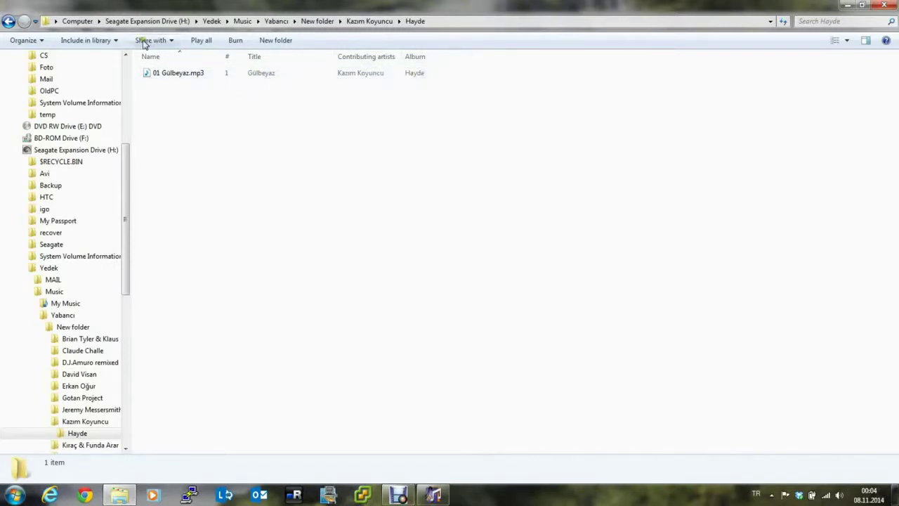
left_click(9, 21)
left_click(8, 22)
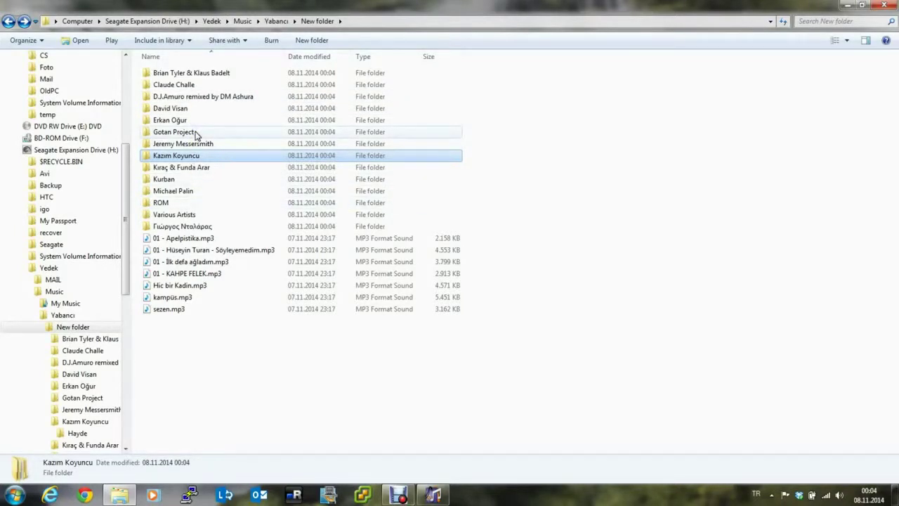
Step: Check the saved file in Kurban > Sert, return to New folder, and switch back to MusicBrainz Picard
double_click(229, 180)
left_click(157, 74)
double_click(157, 74)
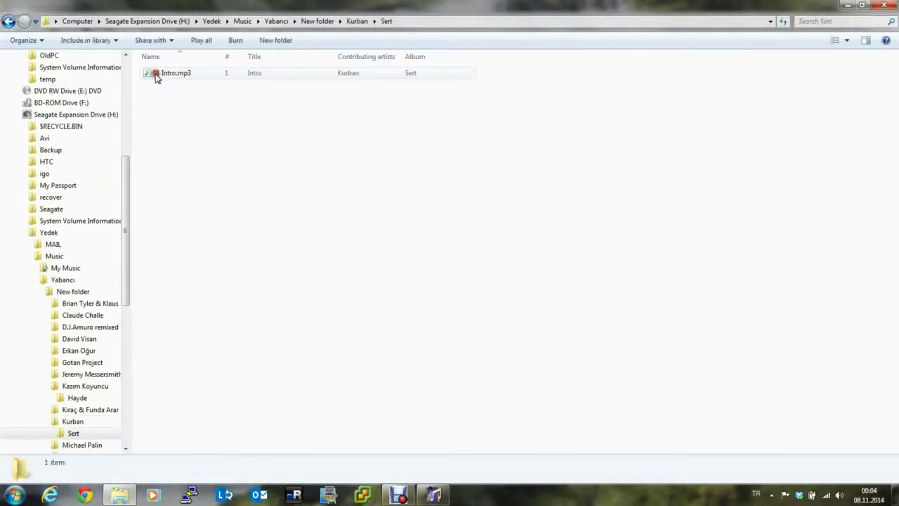
left_click(7, 21)
left_click(7, 21)
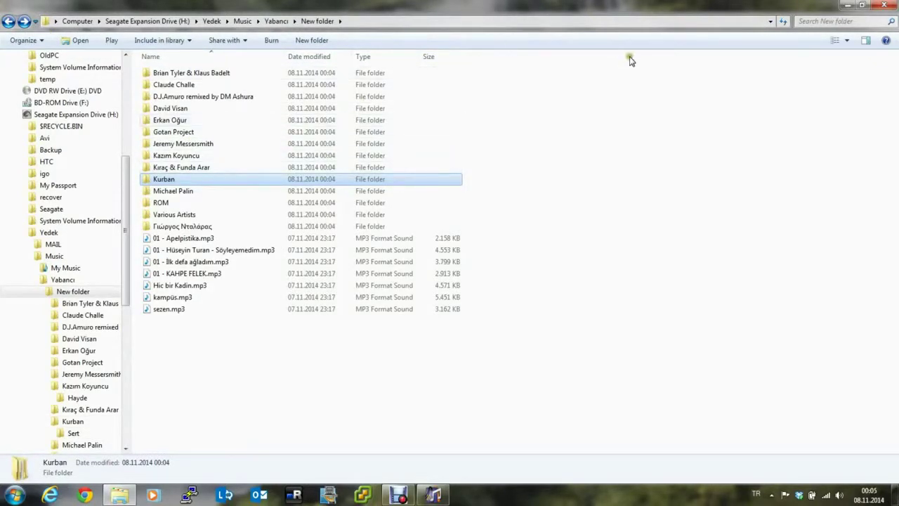
left_click(847, 5)
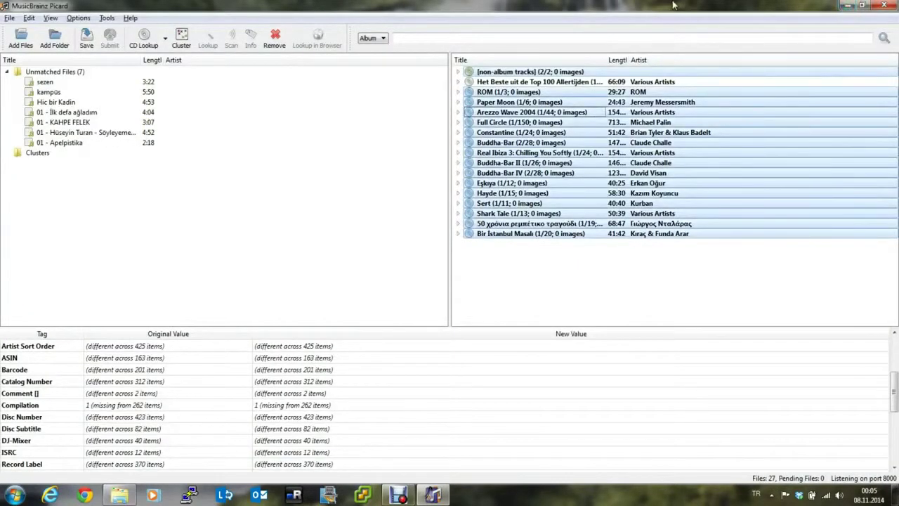